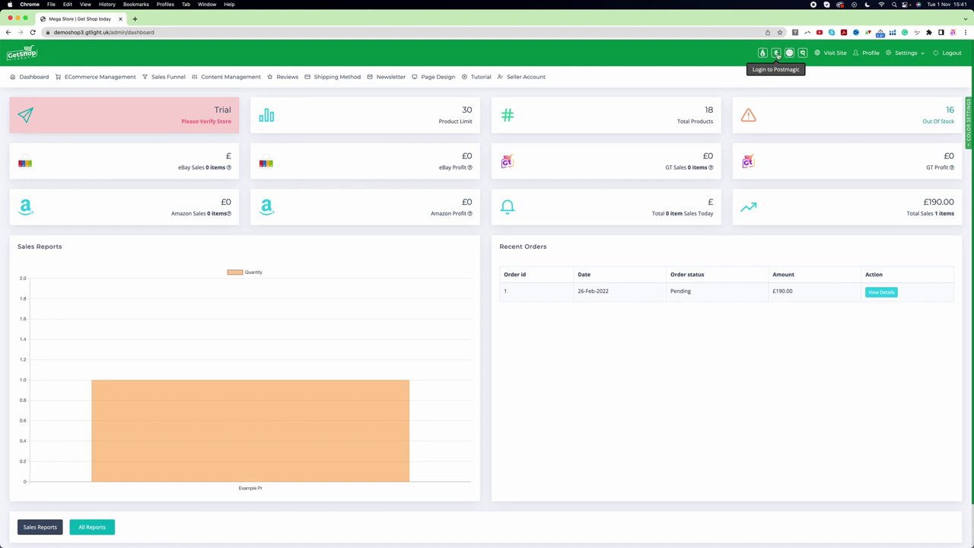
- Switch from the store dashboard to Postmagic and open its account manager
left_click(777, 54)
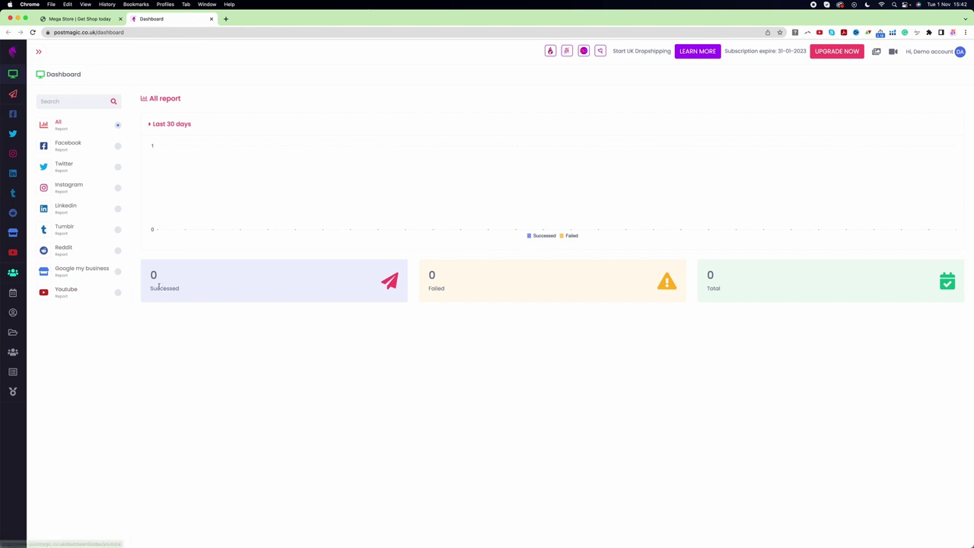
mouse_move(14, 291)
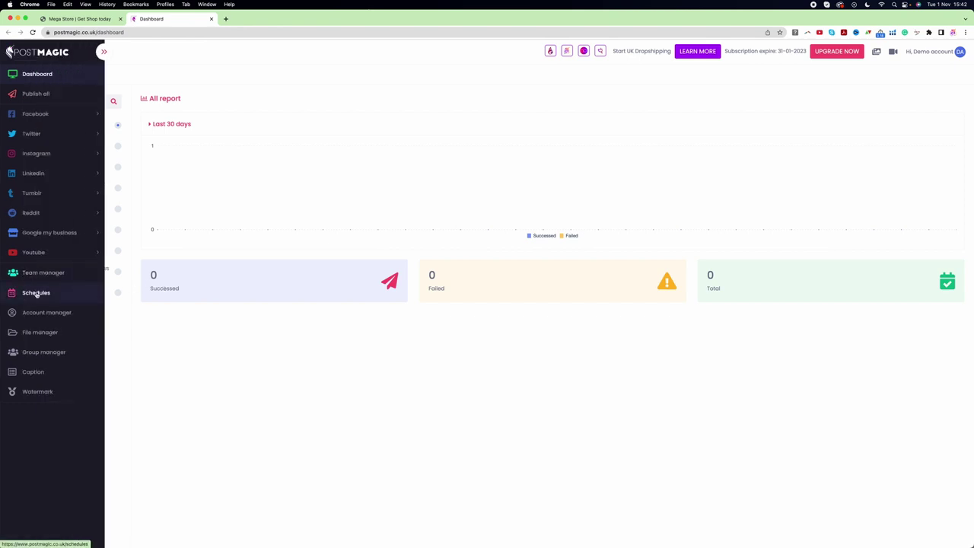
left_click(43, 319)
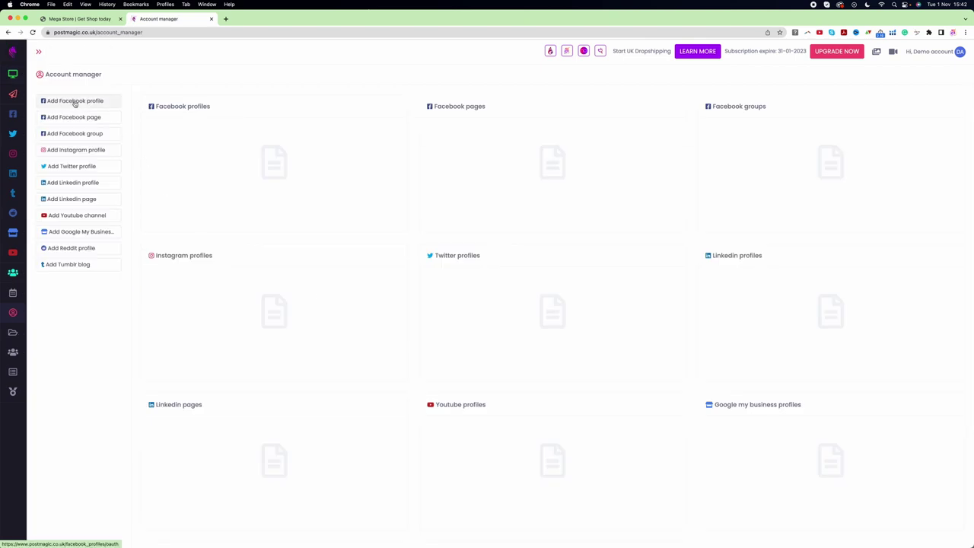
- Connect the Facebook account to Postmagic and add its personal profile as a managed profile
left_click(75, 104)
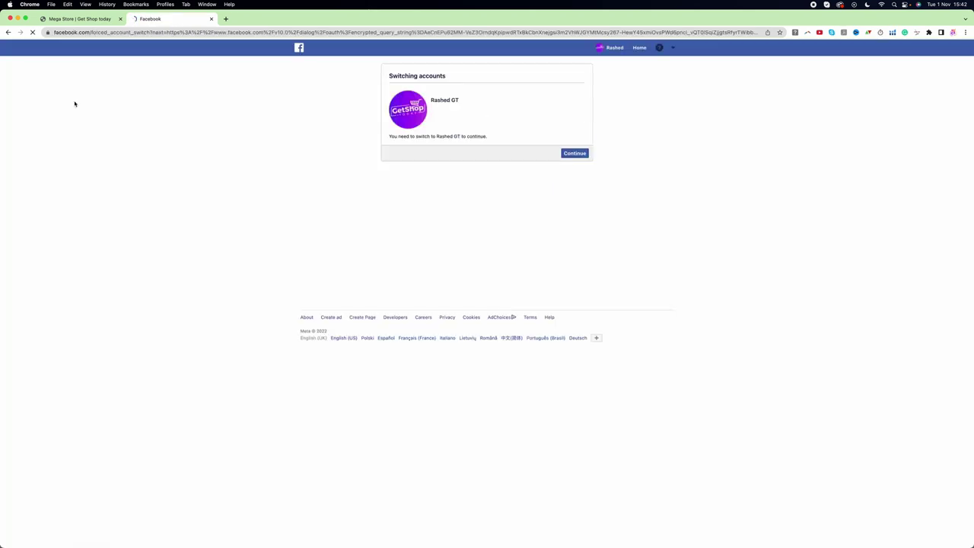
left_click(582, 155)
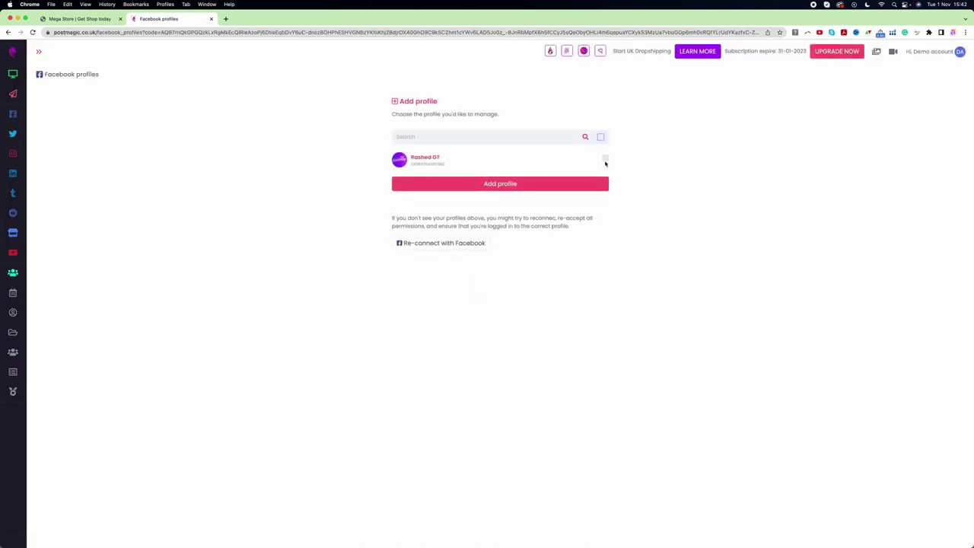
left_click(506, 186)
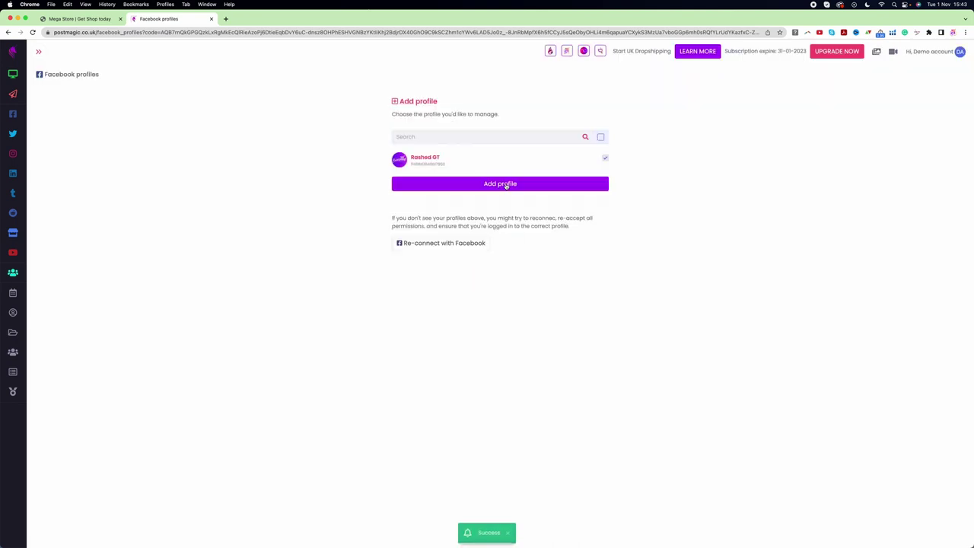
left_click(506, 186)
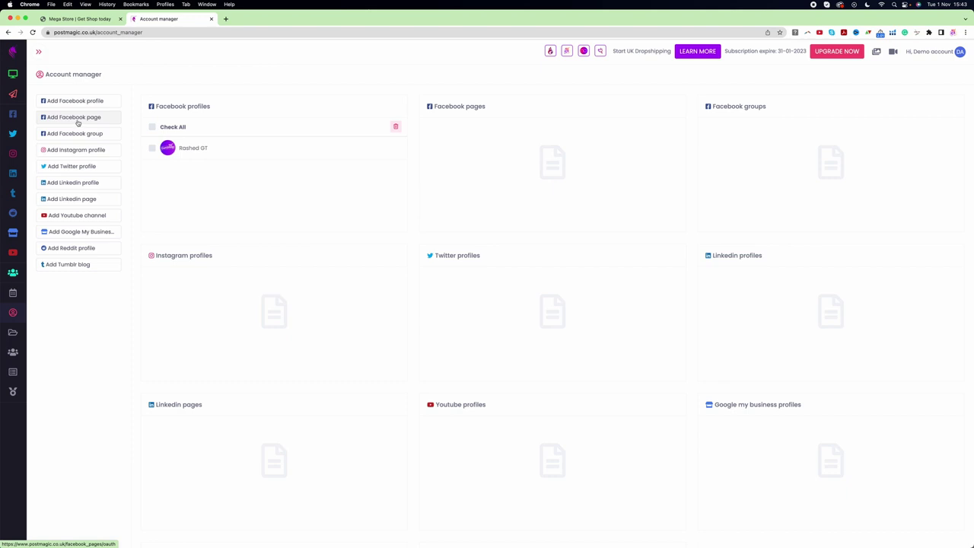
- Add the TaskyNet Facebook page to the managed accounts and select it in the Facebook pages list
left_click(77, 122)
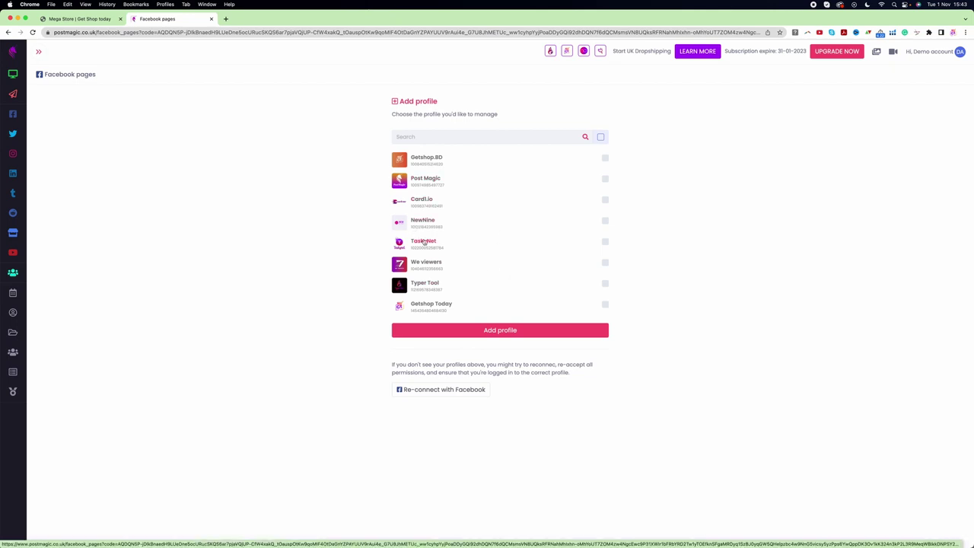
left_click(606, 243)
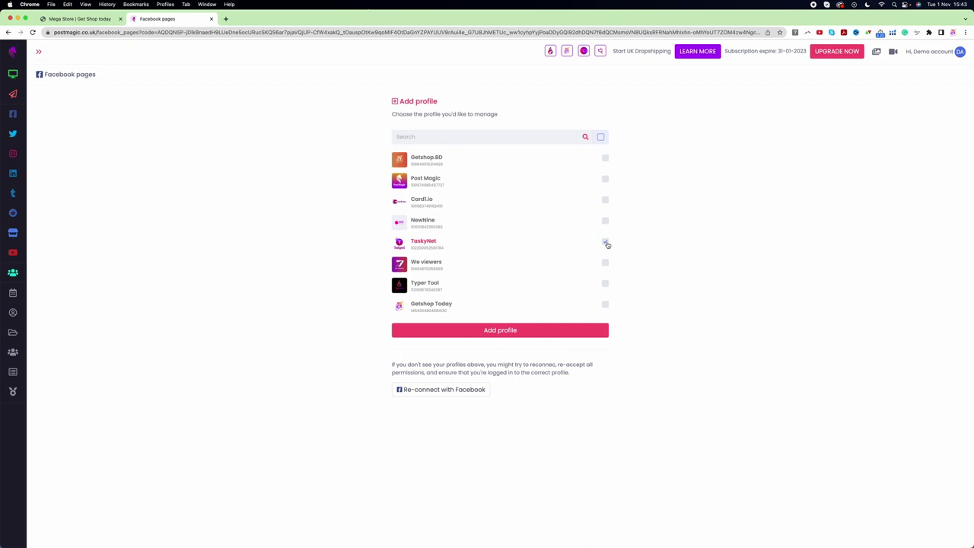
left_click(503, 334)
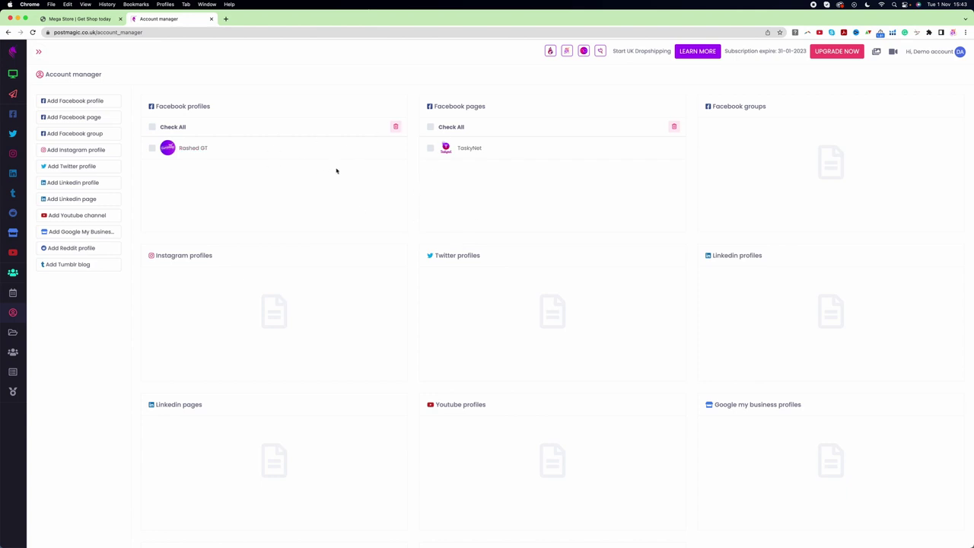
left_click(430, 149)
- Start a new post for publishing to all networks and set its type to Link
mouse_move(38, 99)
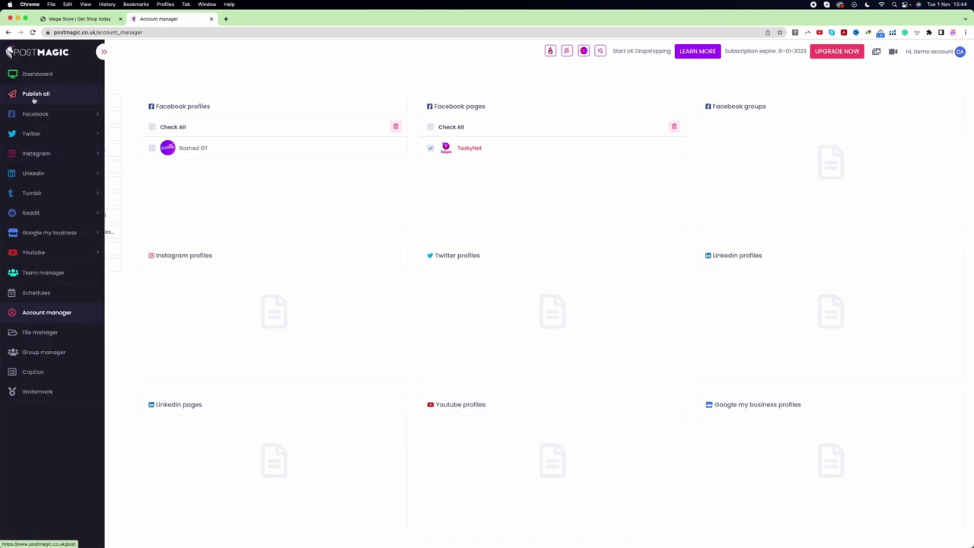
left_click(33, 98)
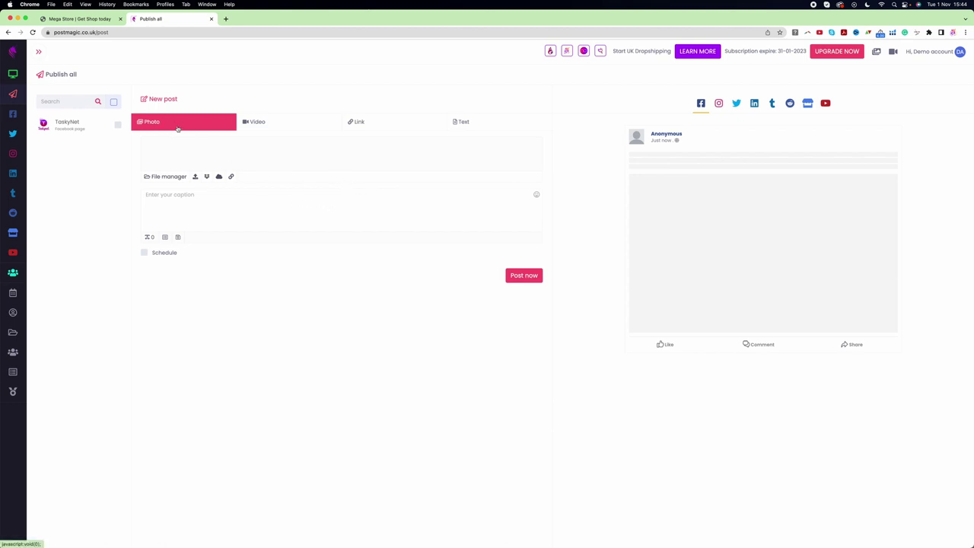
left_click(282, 129)
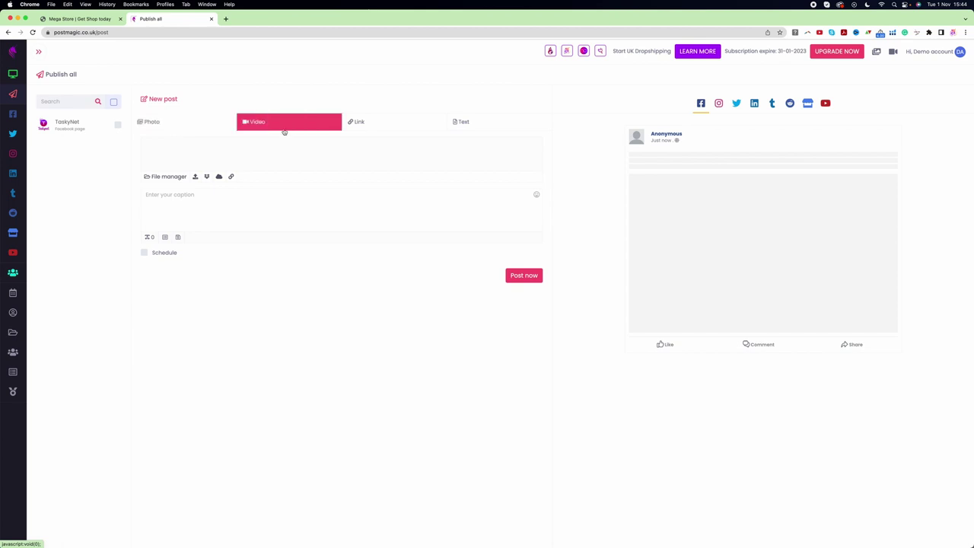
left_click(394, 128)
left_click(479, 126)
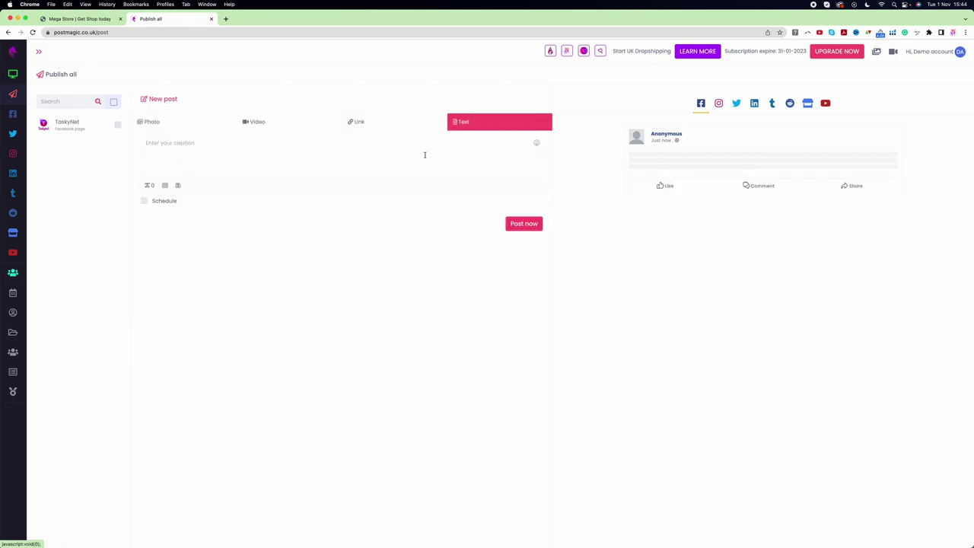
left_click(364, 126)
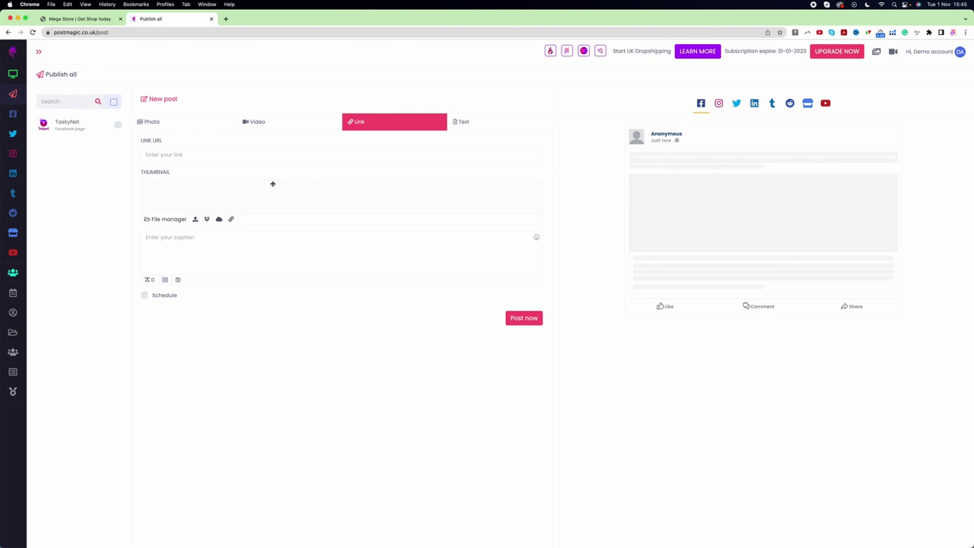
- In the store admin, open the NIVEA Soft Moisturising Cream (500ml) product's public page and copy its web address
left_click(88, 21)
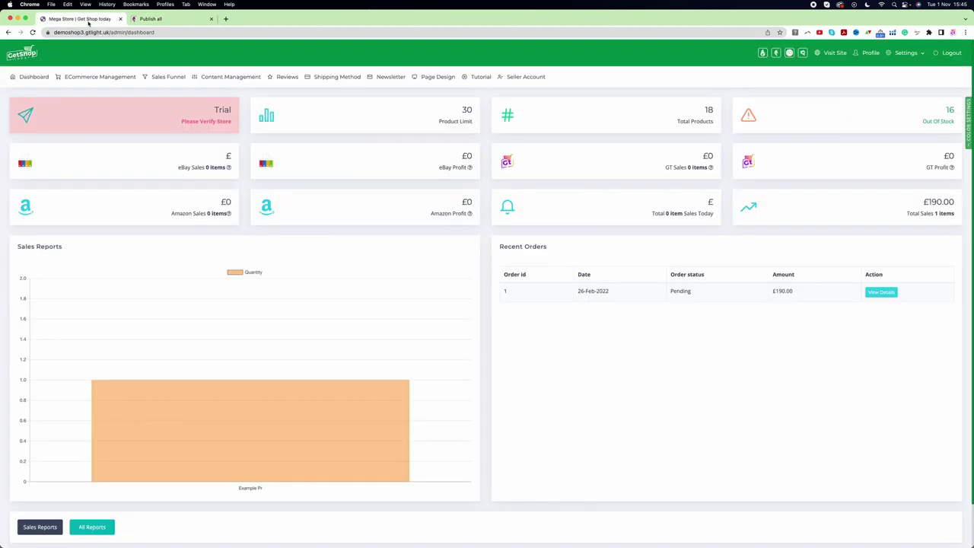
left_click(95, 79)
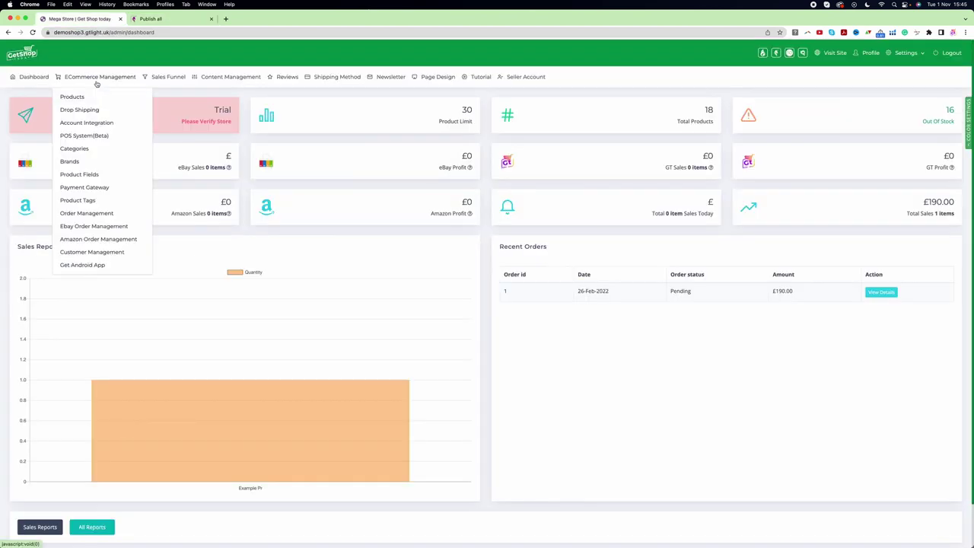
left_click(90, 98)
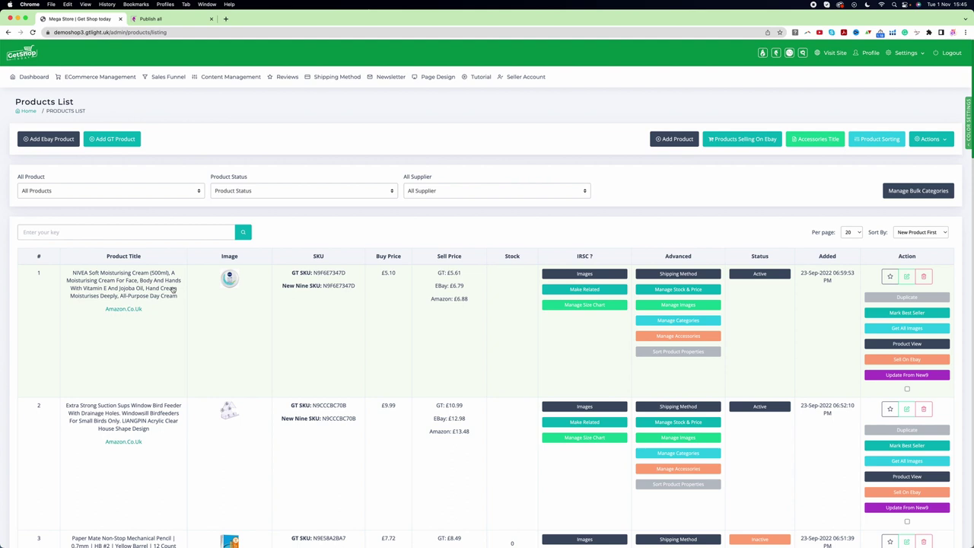
left_click(907, 344)
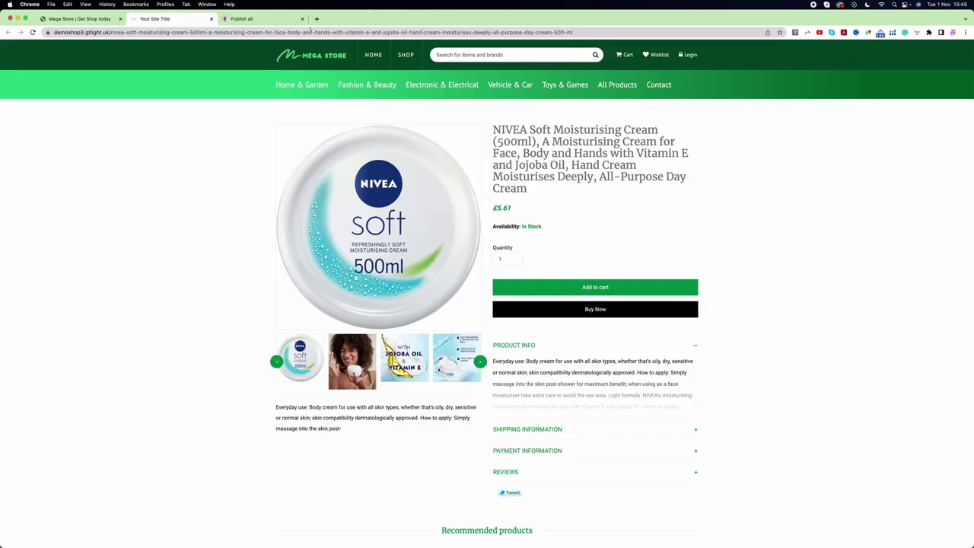
left_click(310, 31)
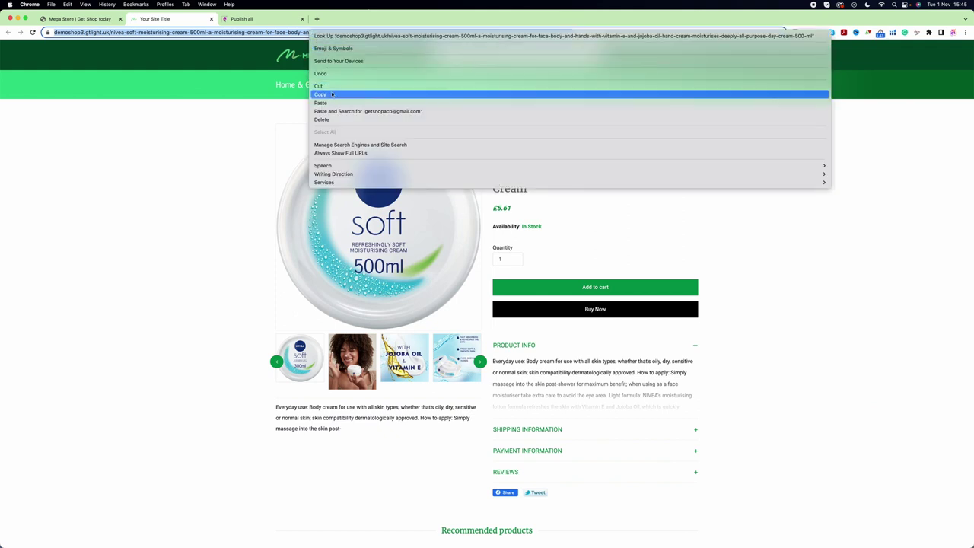
key("Escape")
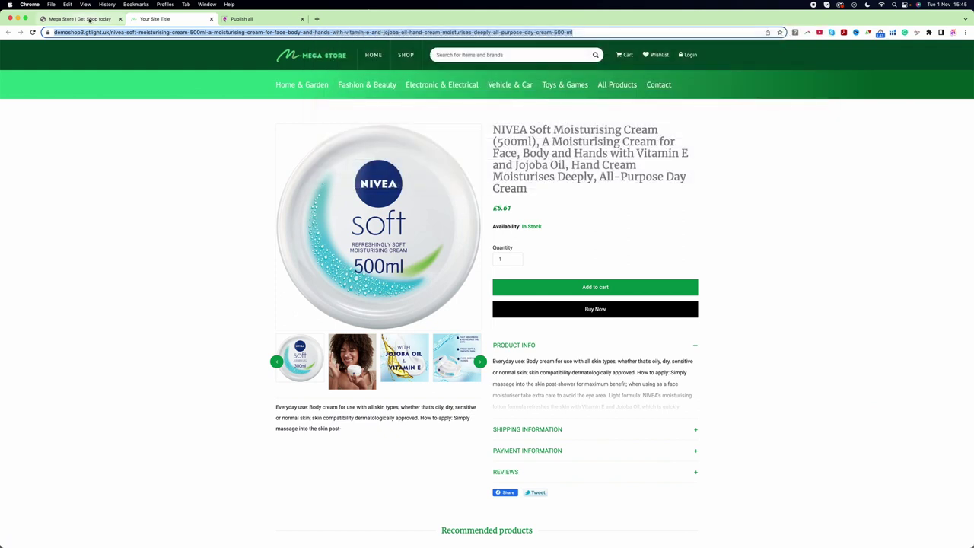
- Return to the Postmagic post and paste the copied product address as its link URL
left_click(259, 21)
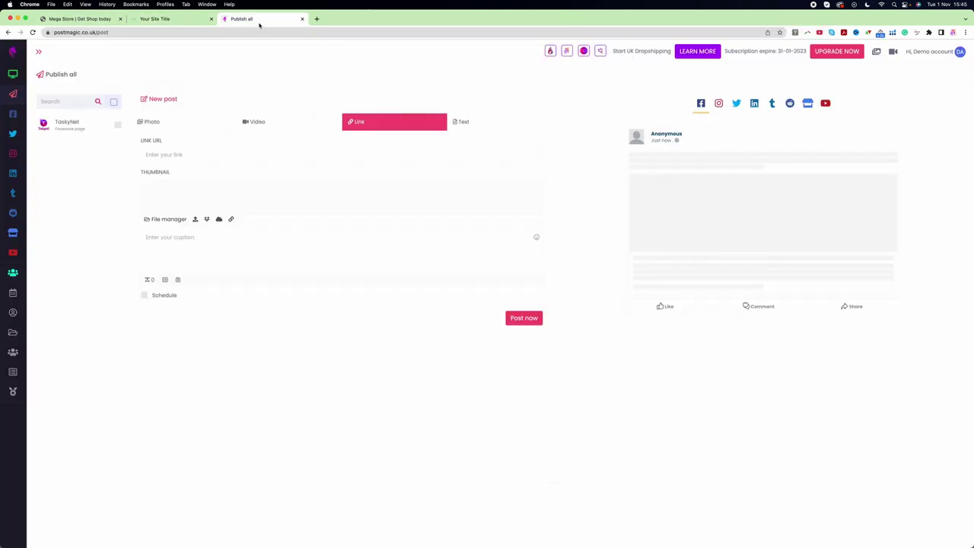
left_click(169, 155)
right_click(166, 154)
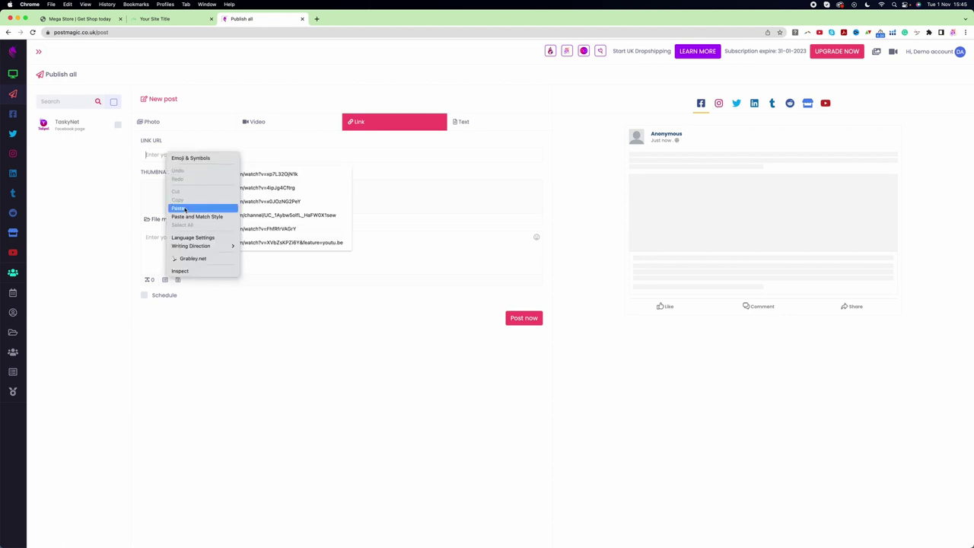
left_click(184, 208)
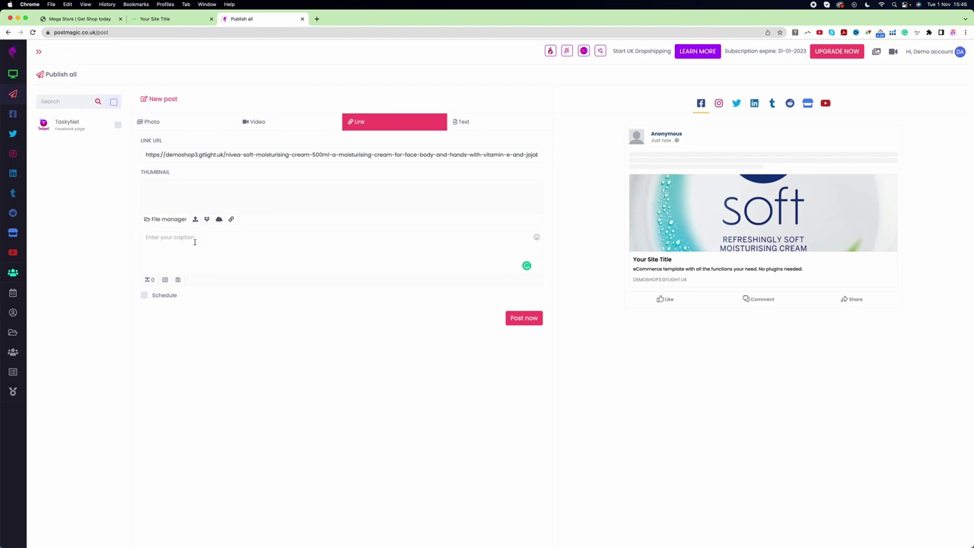
- Copy the full NIVEA Soft Moisturising Cream title from the product page and paste it as the post's caption
left_click(170, 19)
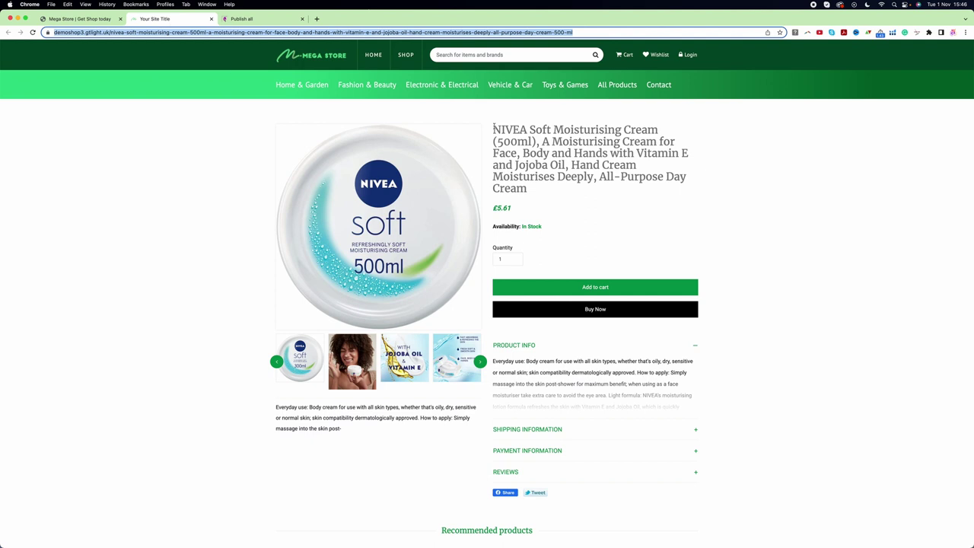
left_click_drag(493, 128, 544, 189)
right_click(539, 164)
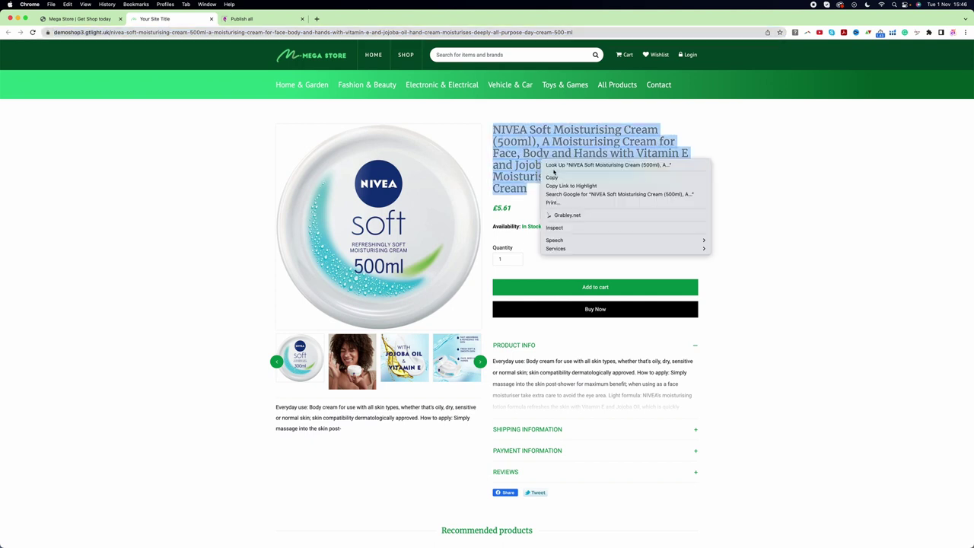
left_click(564, 177)
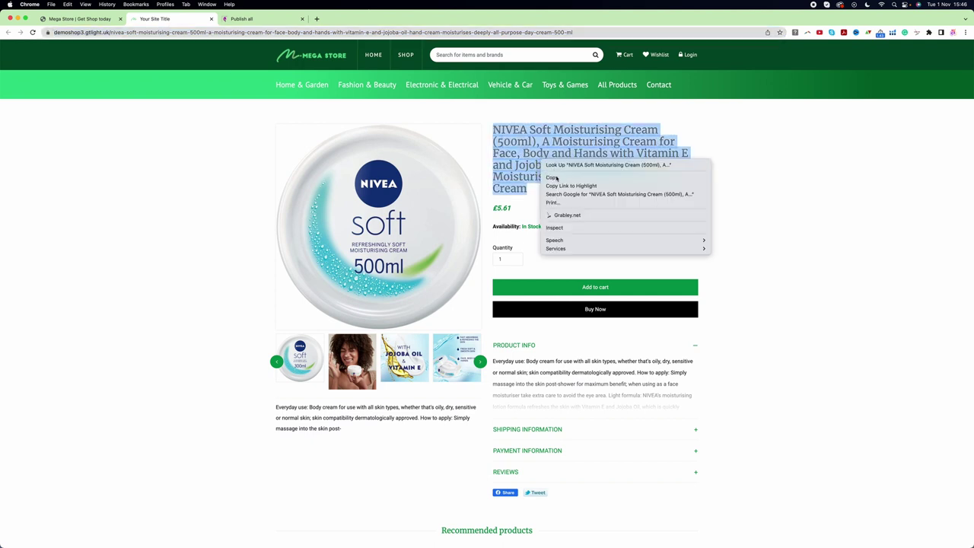
left_click(103, 19)
left_click(247, 19)
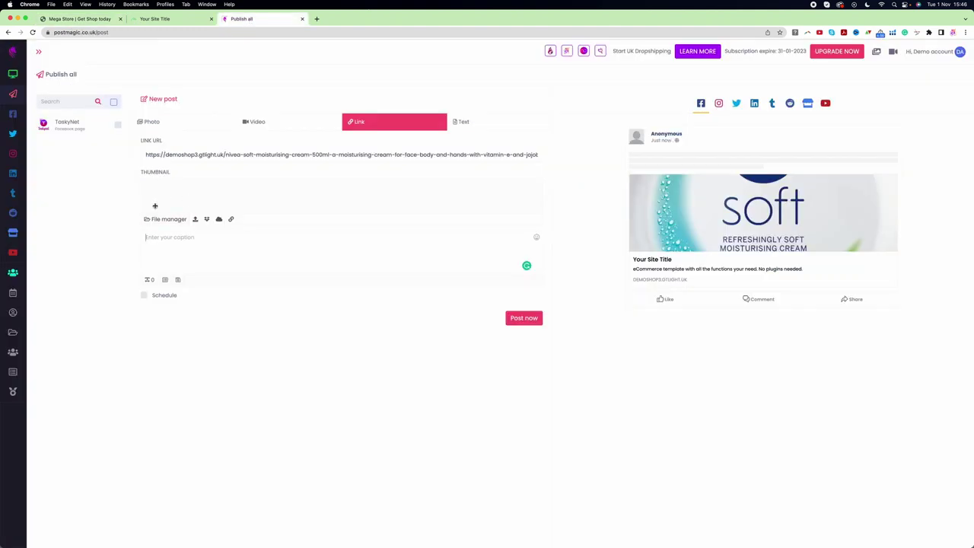
left_click(156, 242)
key("super+v")
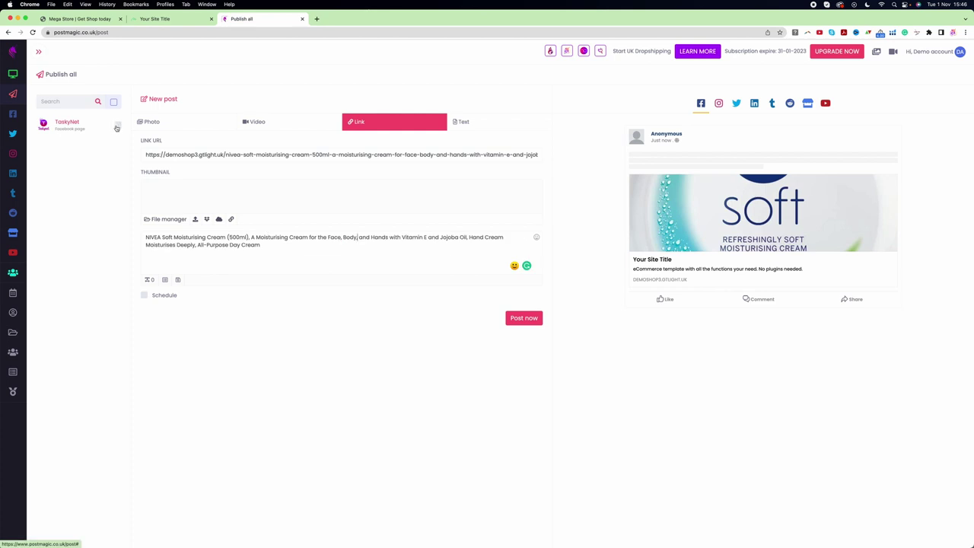
- Choose the TaskyNet Facebook page as the post's destination and publish the post immediately
left_click(117, 126)
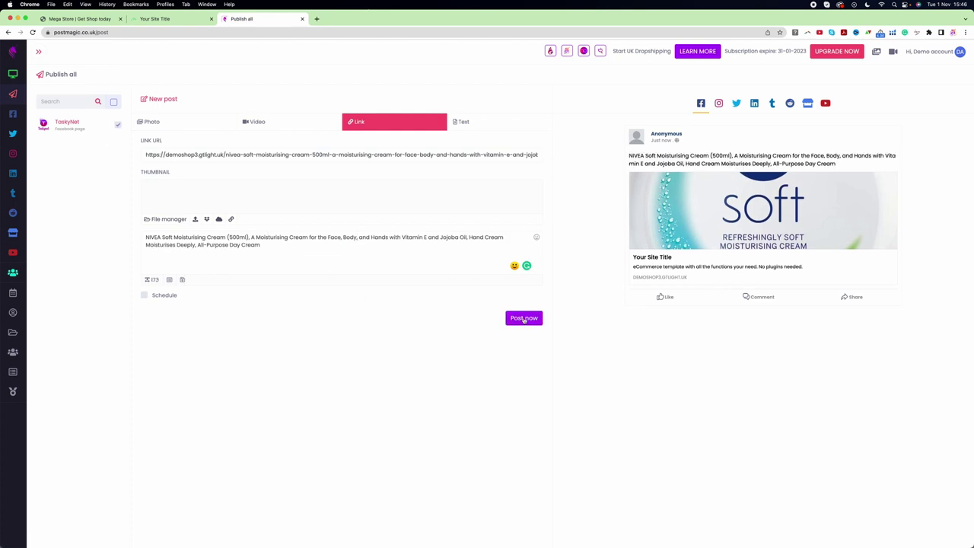
left_click(523, 319)
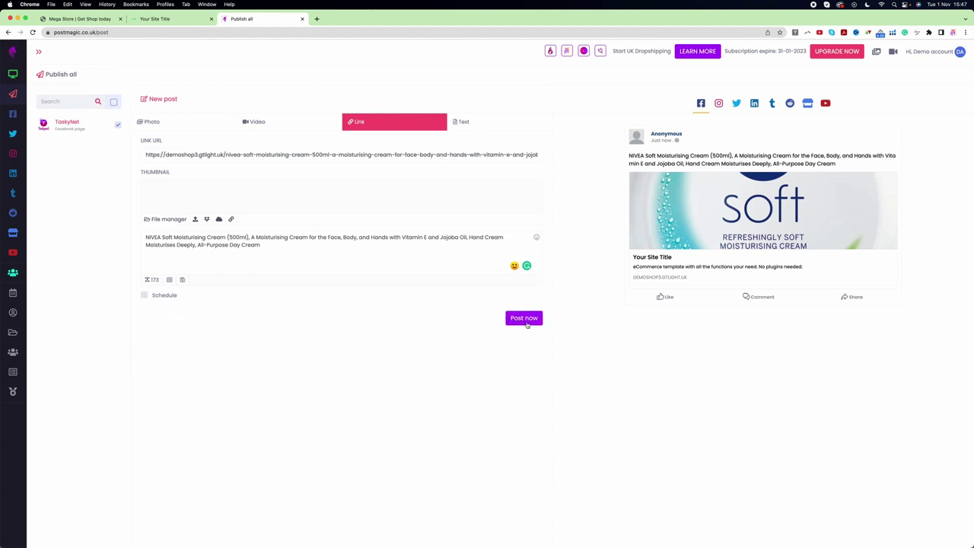
left_click(525, 322)
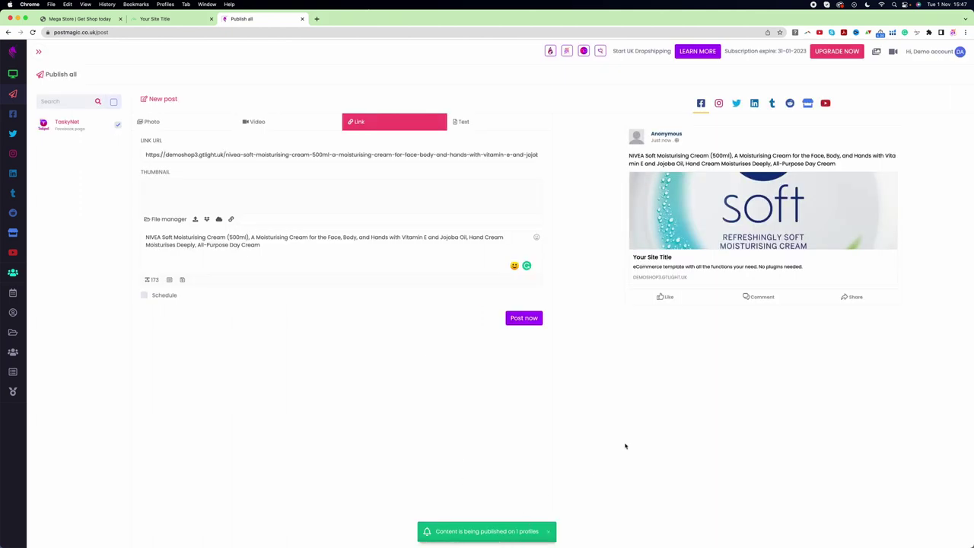
- View the new NIVEA post on the TaskyNet Facebook page and follow its link to the store product
left_click(317, 19)
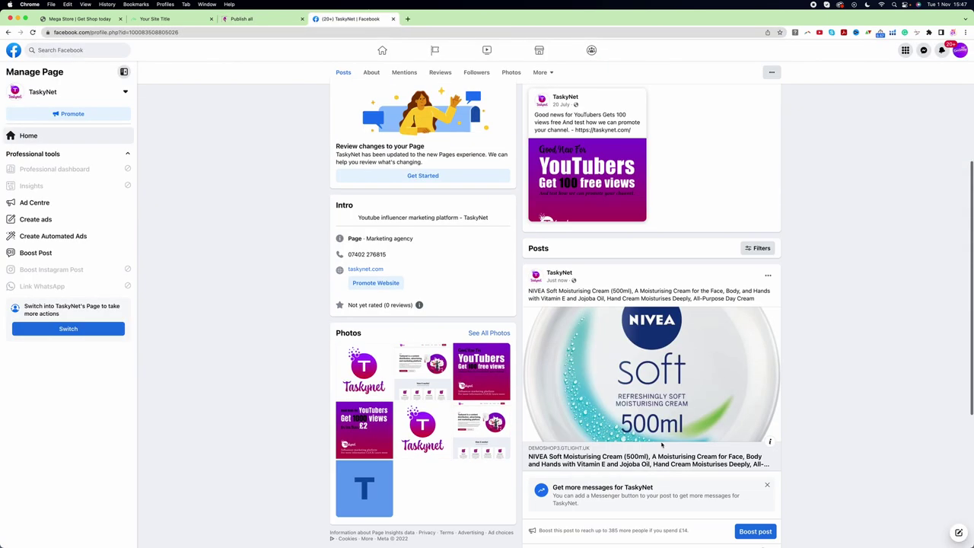
scroll(661, 444, "down", 3)
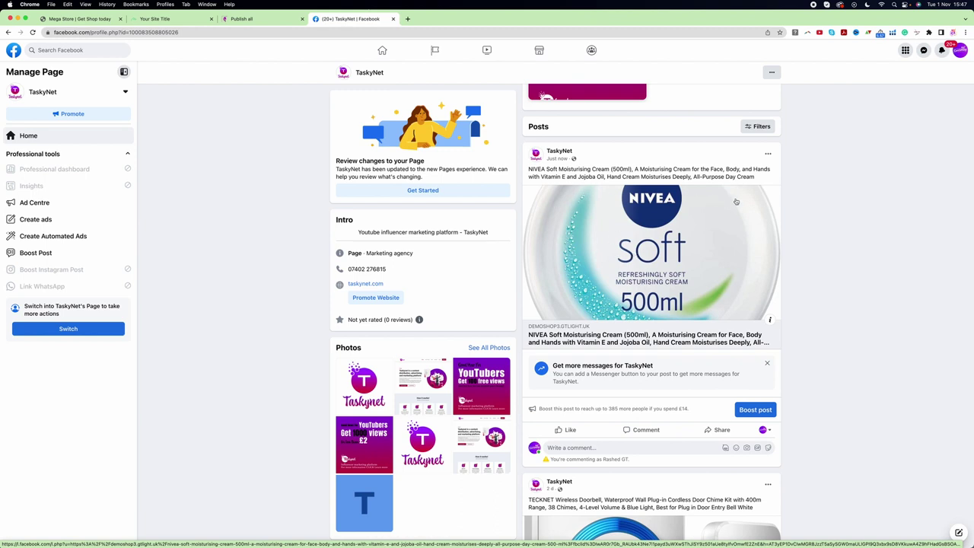
left_click(589, 240)
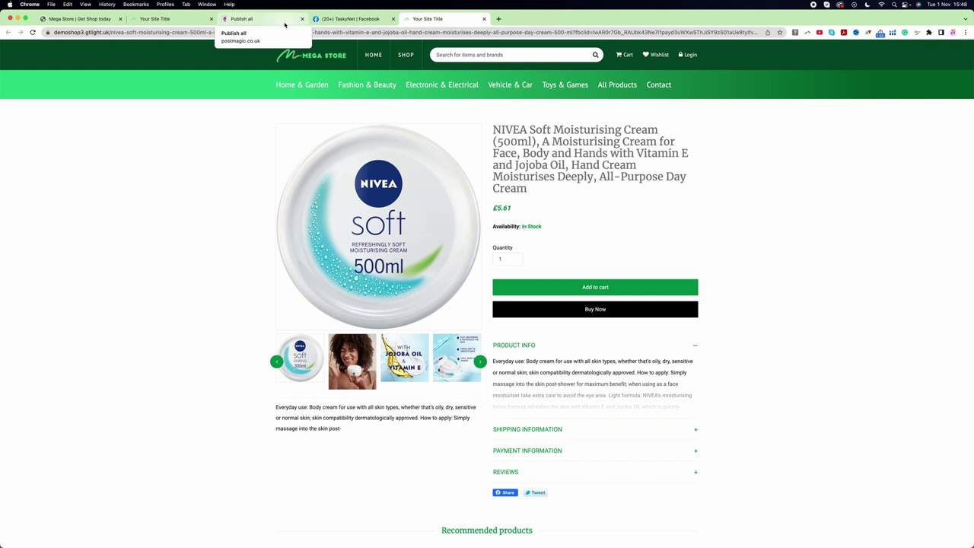
- Return to the Postmagic post, enable scheduling and set its post time to 02/11/2022 08:00 AM
left_click(350, 18)
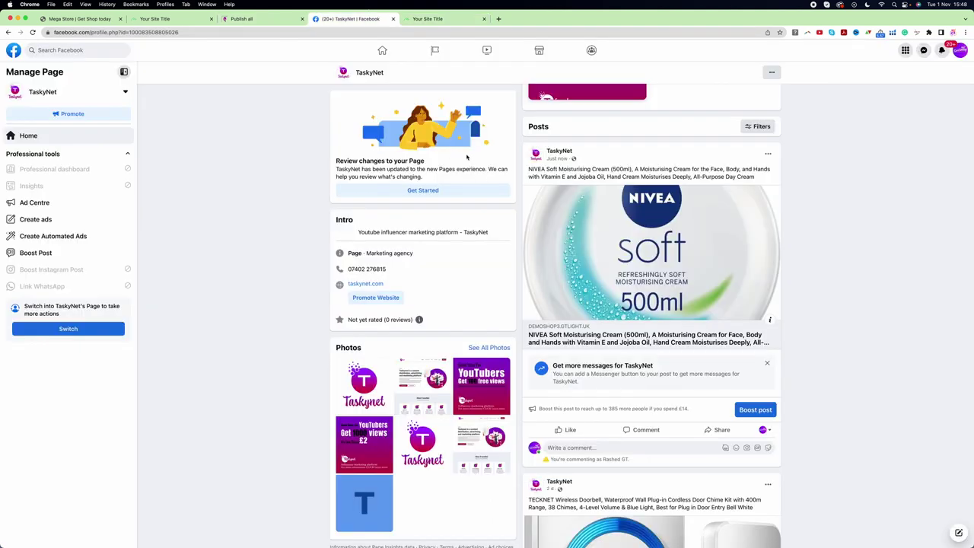
left_click(259, 18)
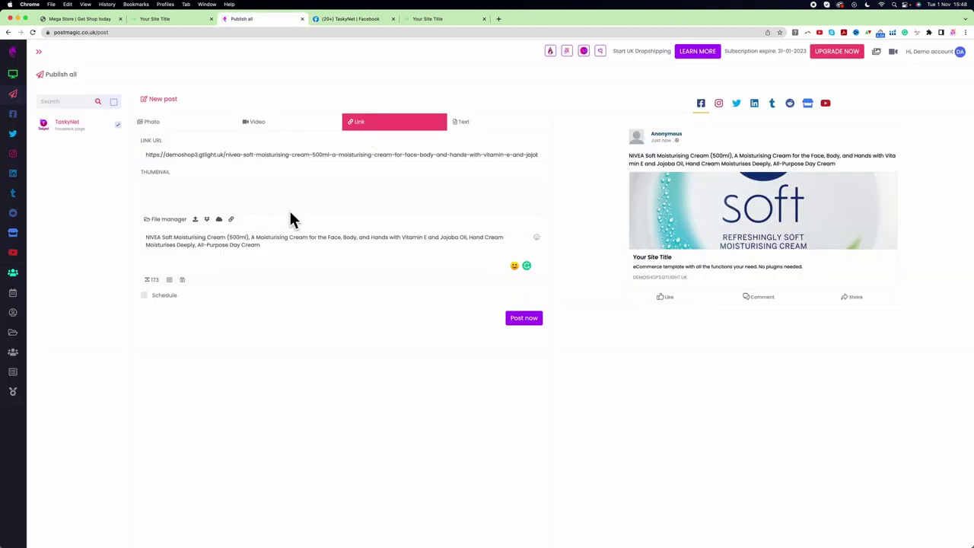
left_click(145, 297)
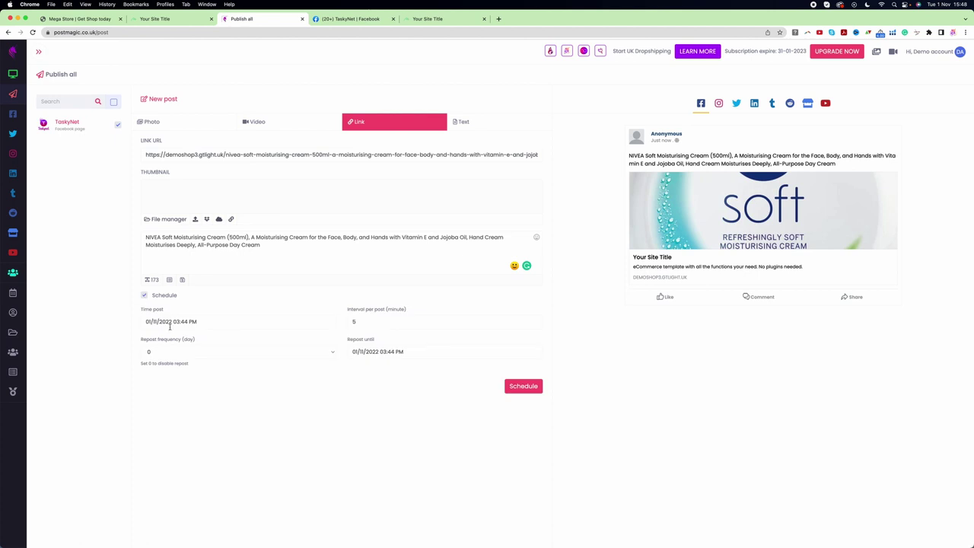
left_click(199, 321)
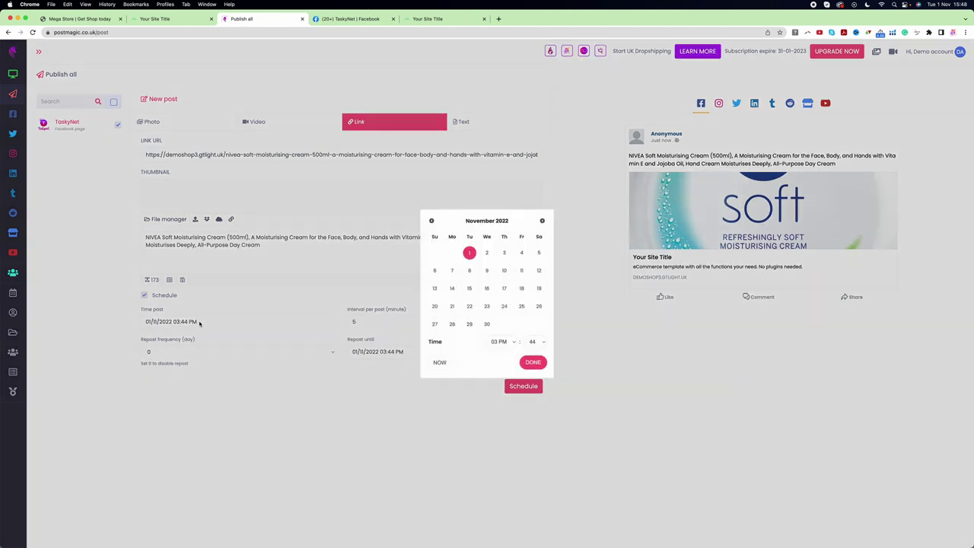
left_click(487, 253)
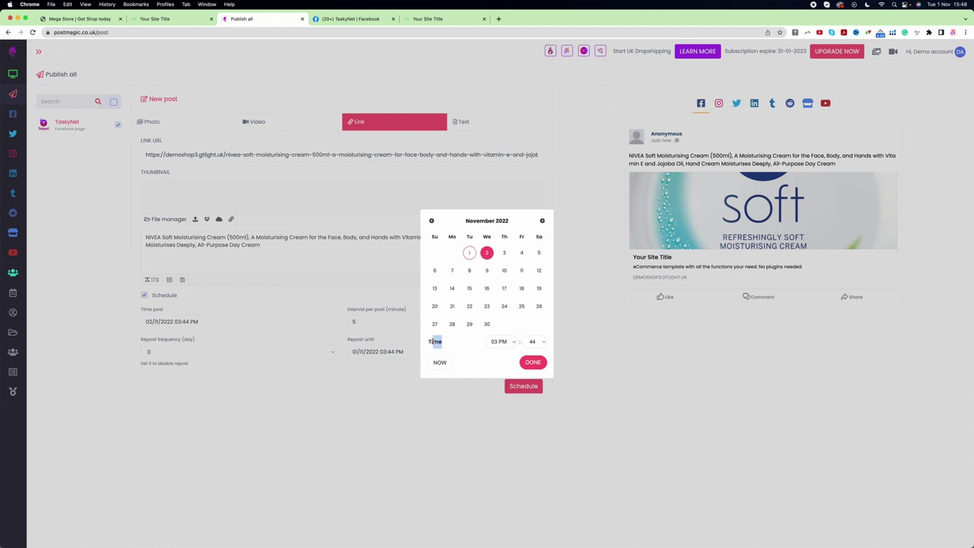
left_click(502, 342)
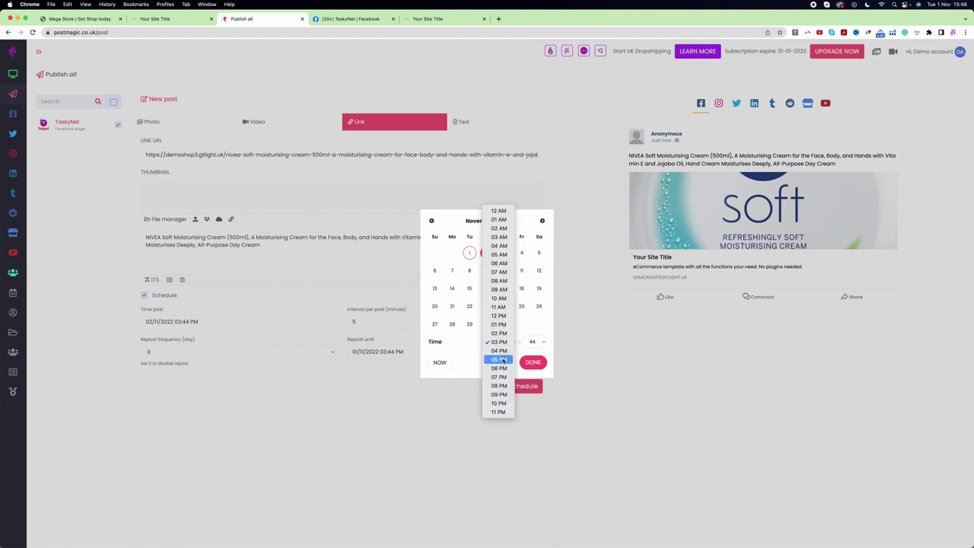
left_click(505, 283)
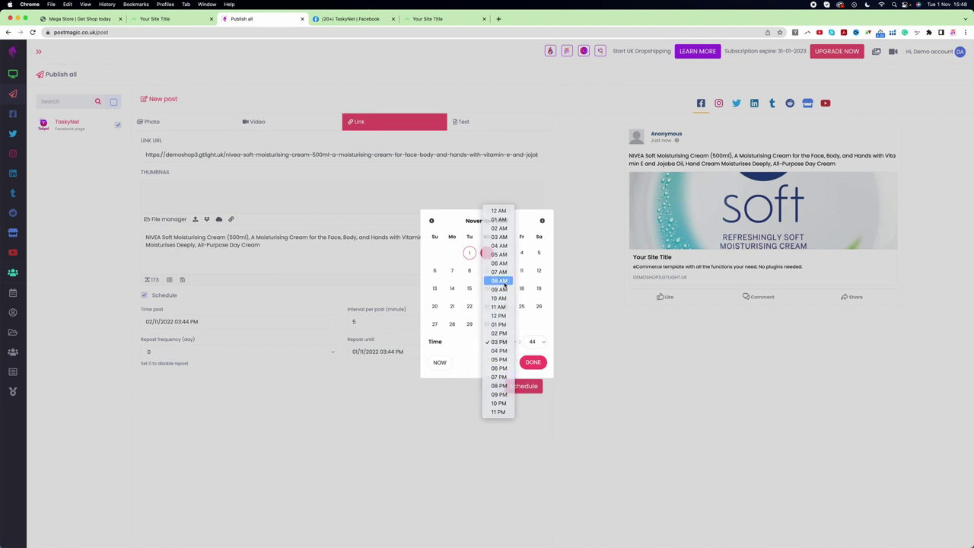
left_click(541, 342)
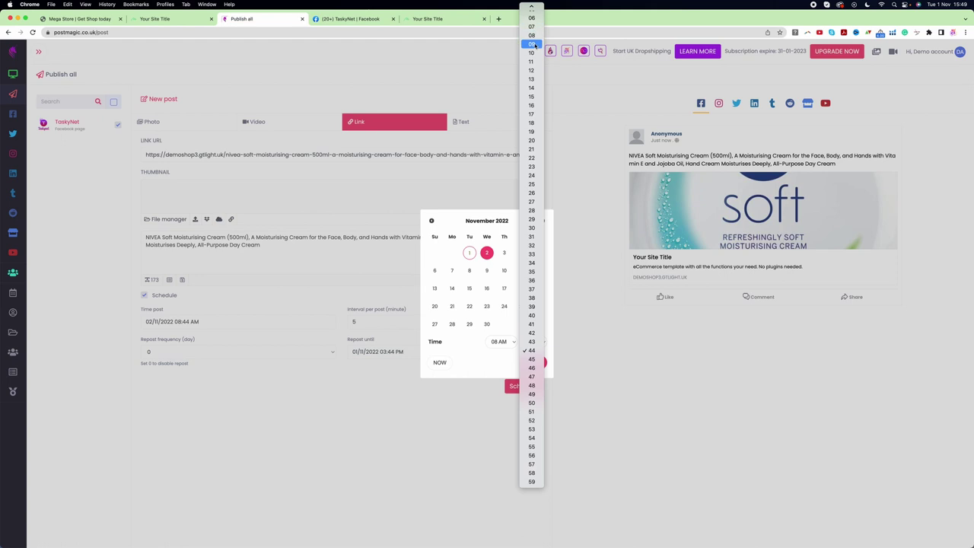
left_click(531, 9)
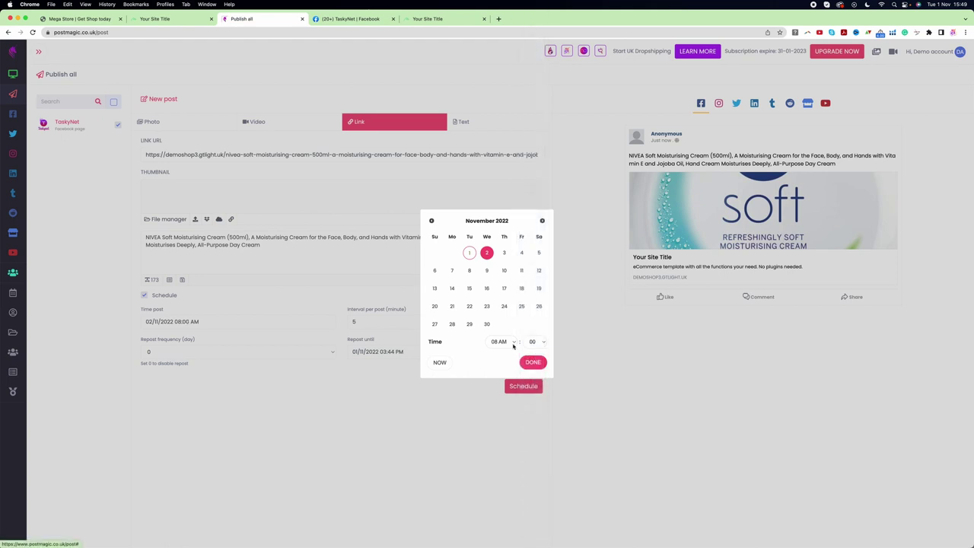
left_click(534, 363)
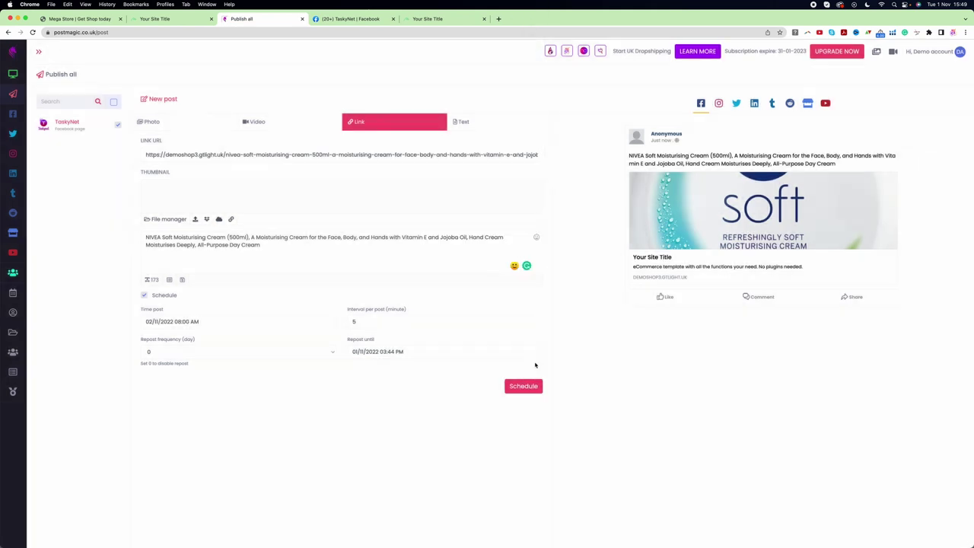
- Set the scheduled NIVEA post's repost frequency to 2 days
left_click_drag(346, 310, 410, 311)
left_click(415, 311)
left_click(187, 352)
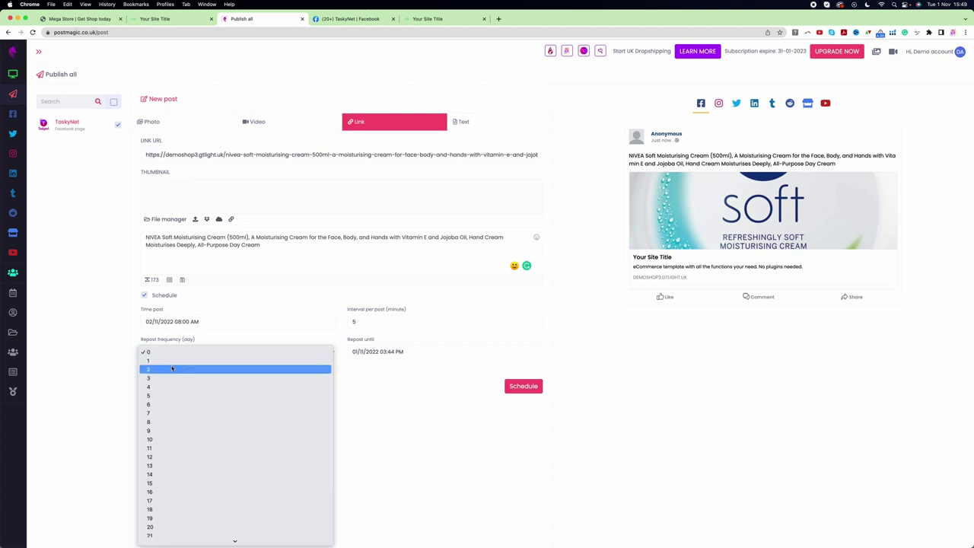
left_click(172, 369)
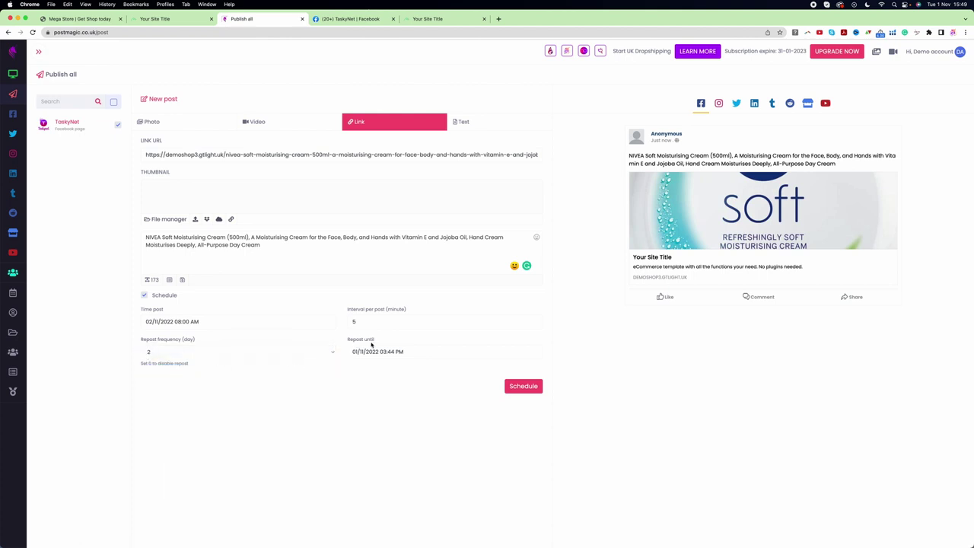
- Set the NIVEA post to repost until 02/11/2022 08:00 PM and schedule it
left_click_drag(378, 342, 349, 342)
left_click(381, 352)
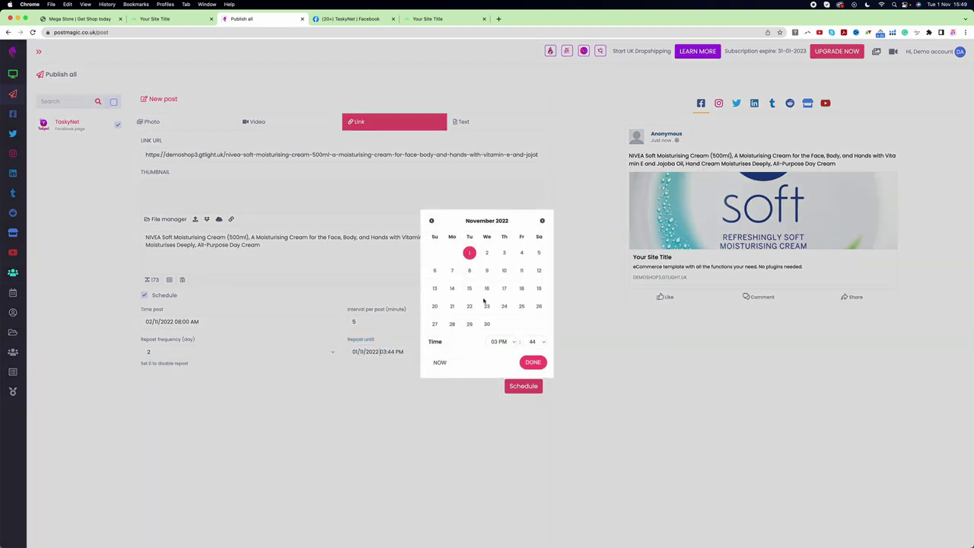
left_click(487, 256)
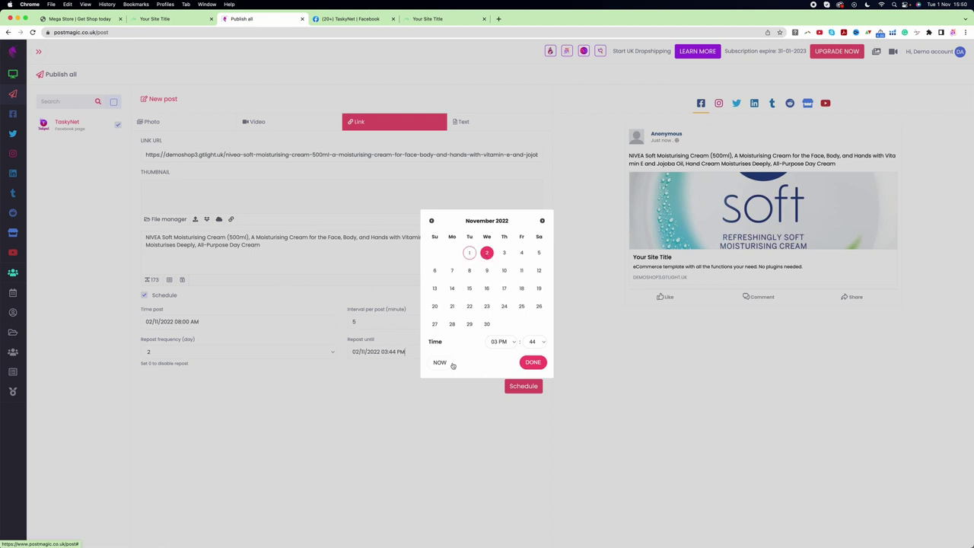
left_click(506, 344)
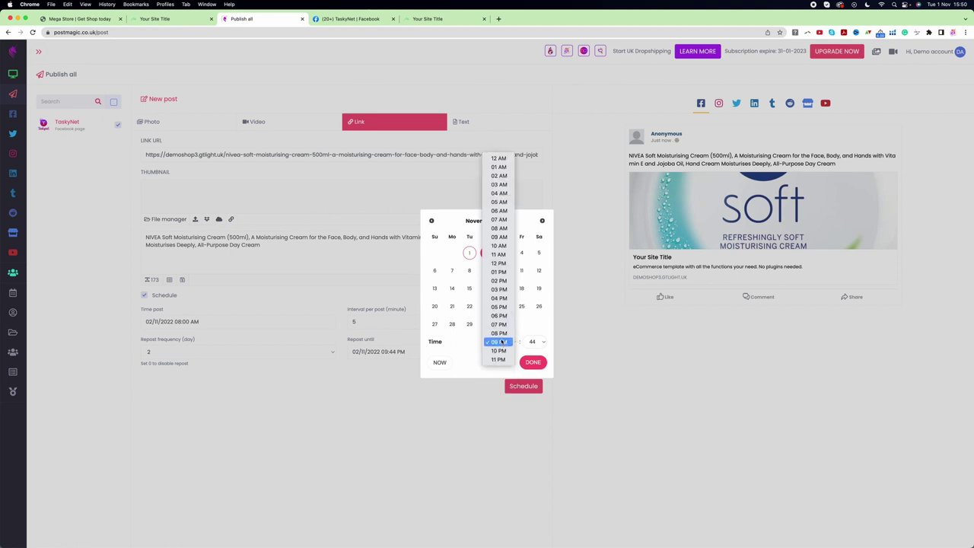
left_click(499, 332)
left_click(533, 342)
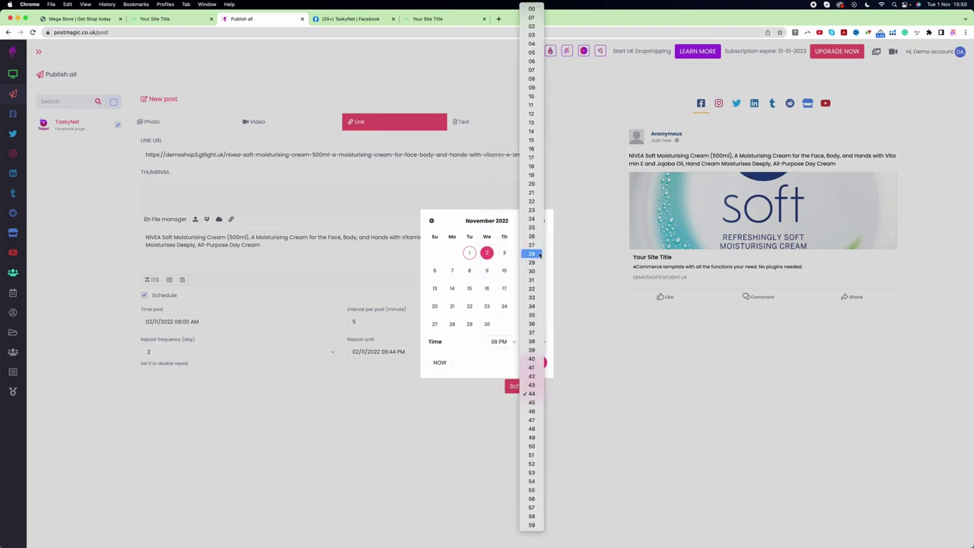
left_click(529, 10)
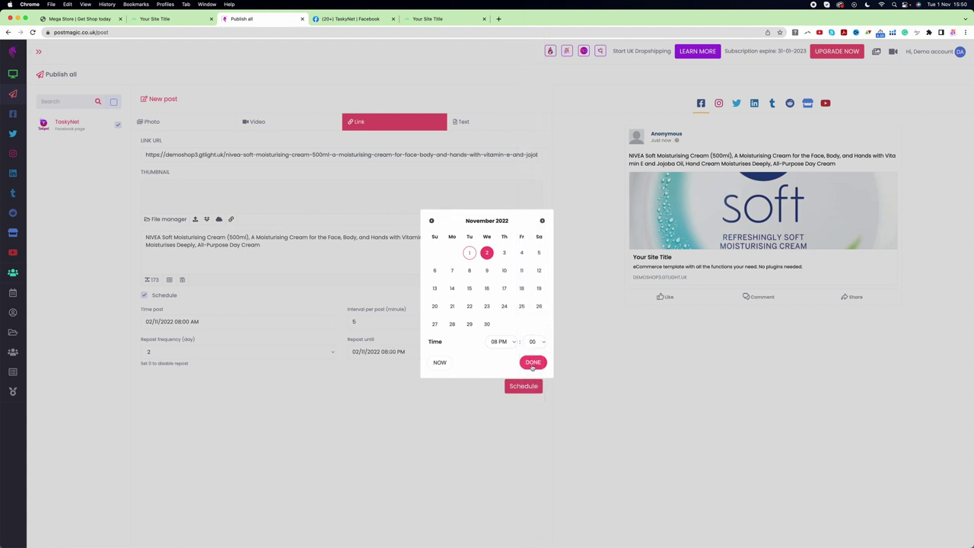
left_click(533, 365)
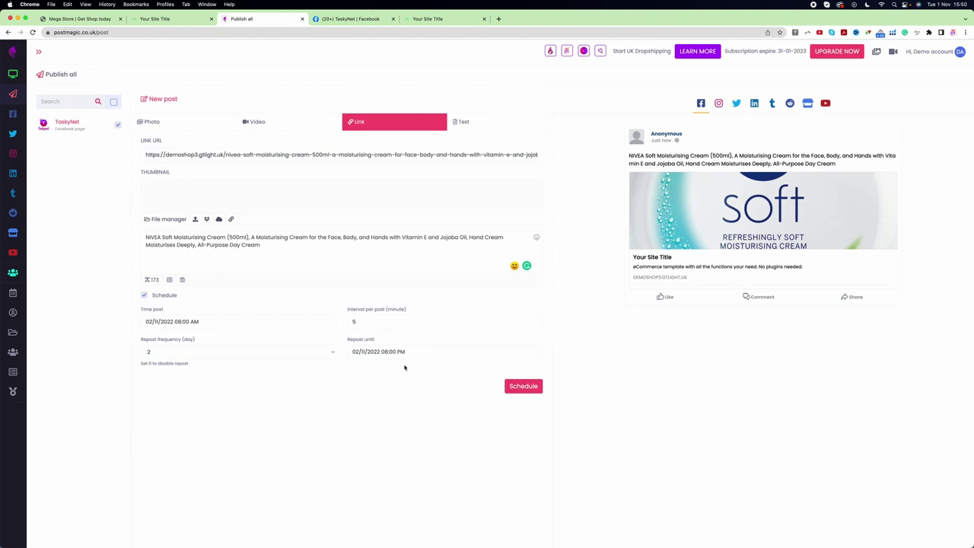
type("2")
left_click(518, 392)
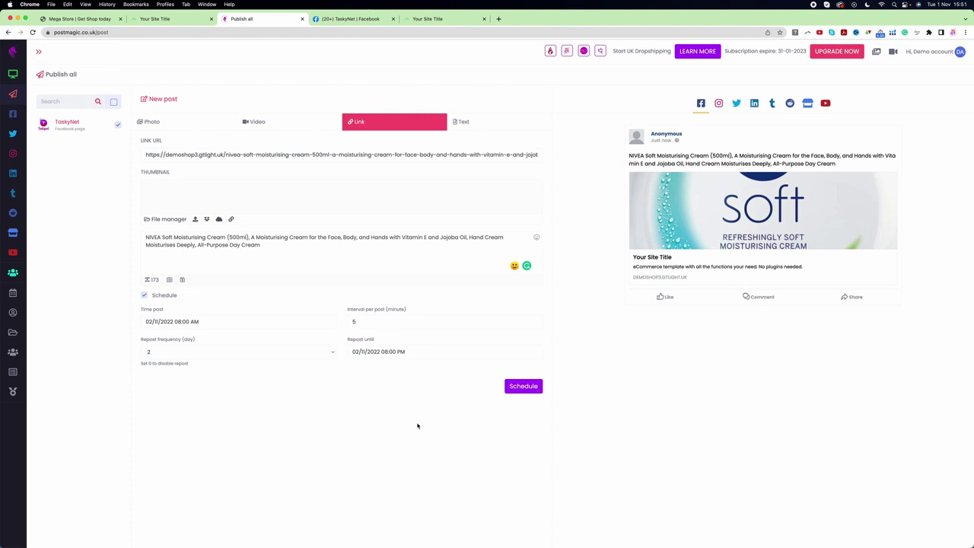
- Switch to the Mega Store site, go to its shop page and open the window bird feeder product in a new tab
key("ctrl+Tab")
key("ctrl+Tab")
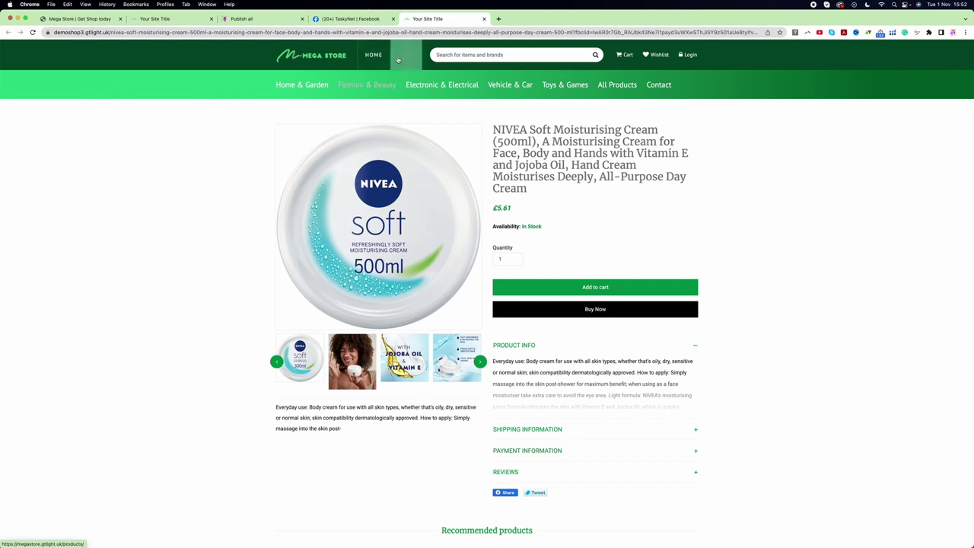
left_click(399, 57)
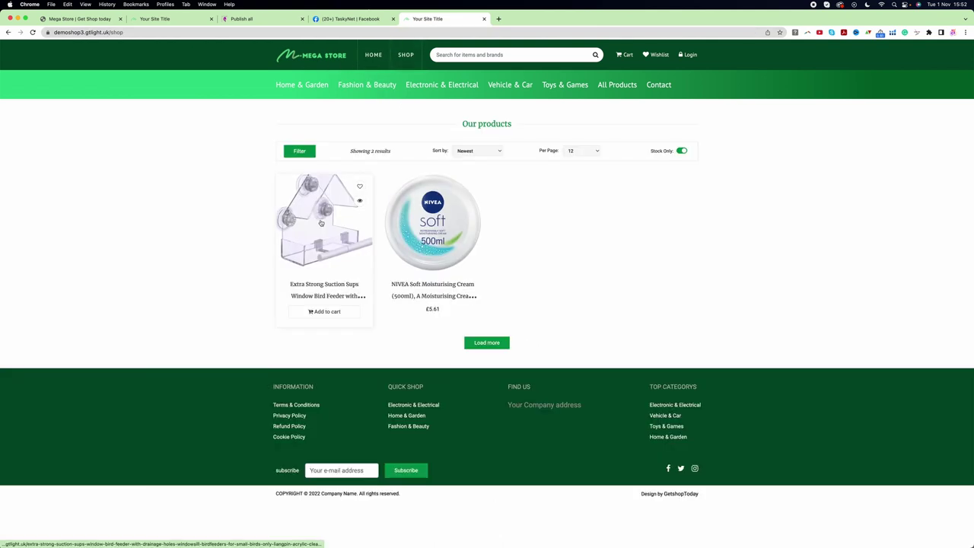
right_click(328, 213)
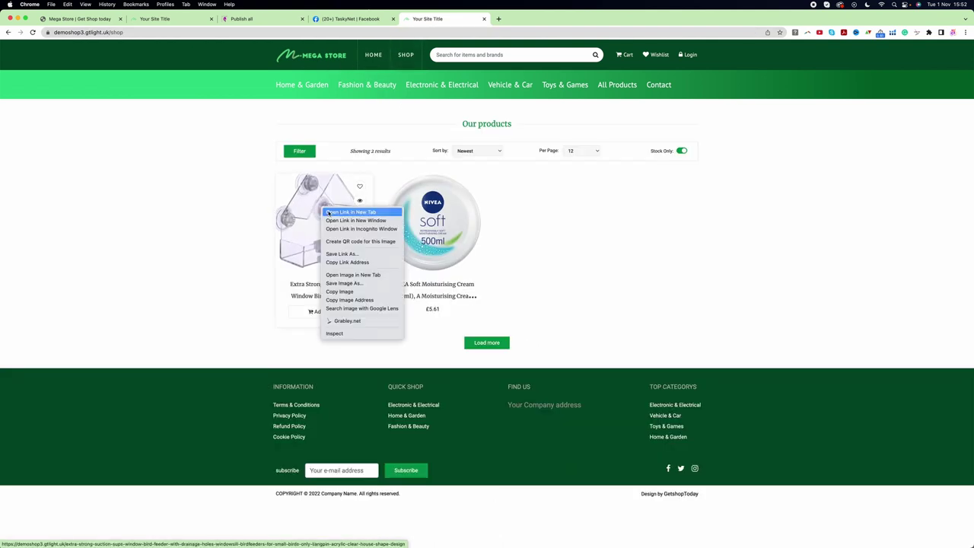
left_click(350, 212)
left_click(514, 19)
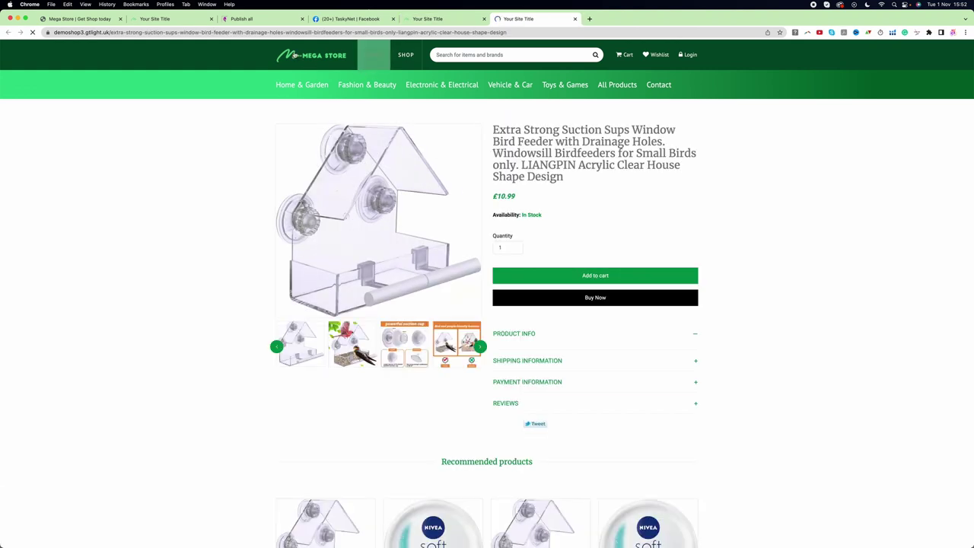
- Copy the bird feeder product's address and paste it into the Postmagic post as the link URL, replacing the NIVEA address
left_click(240, 33)
right_click(242, 33)
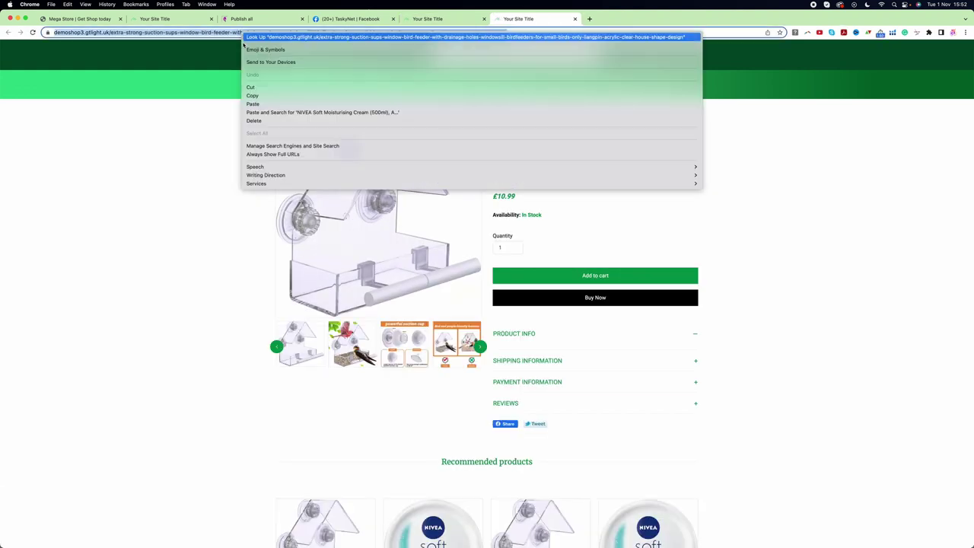
left_click(259, 96)
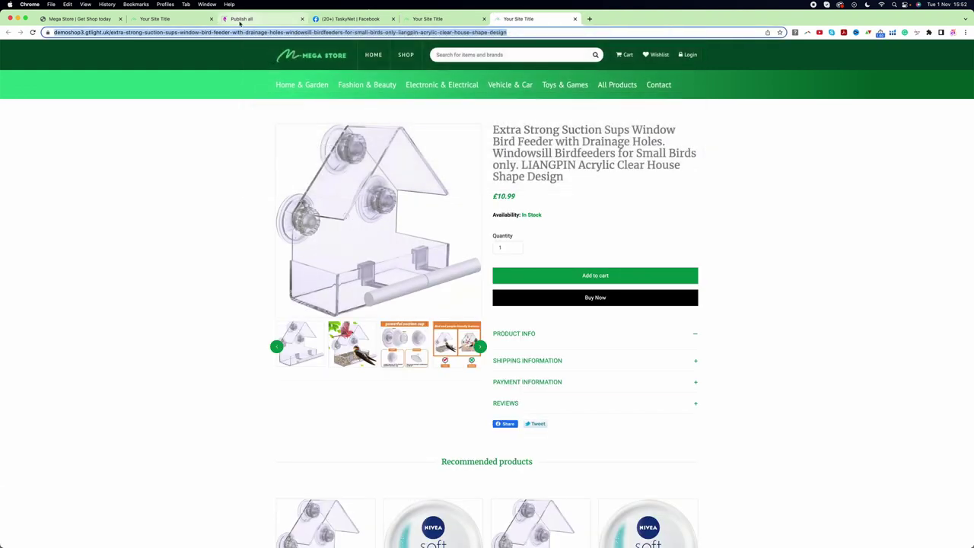
left_click(240, 20)
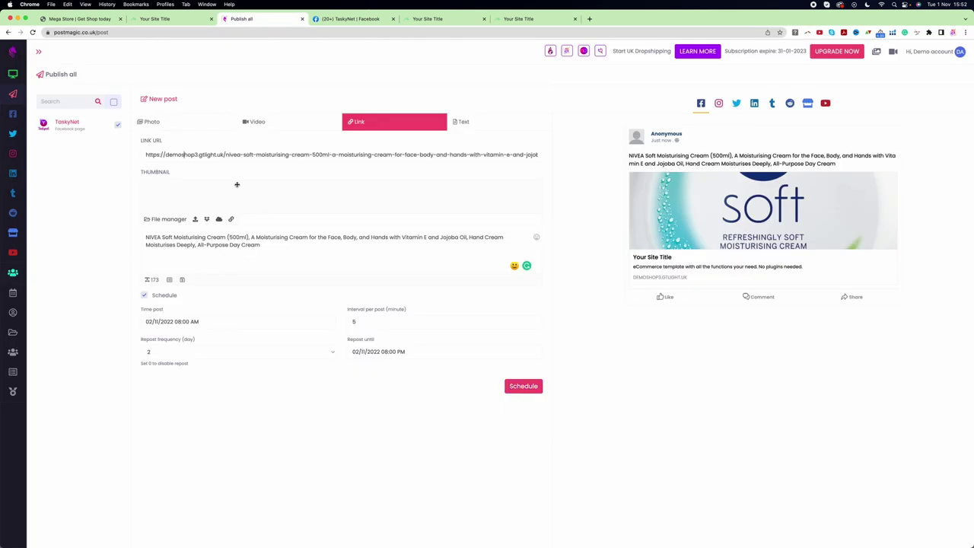
key("super+a")
key("BackSpace")
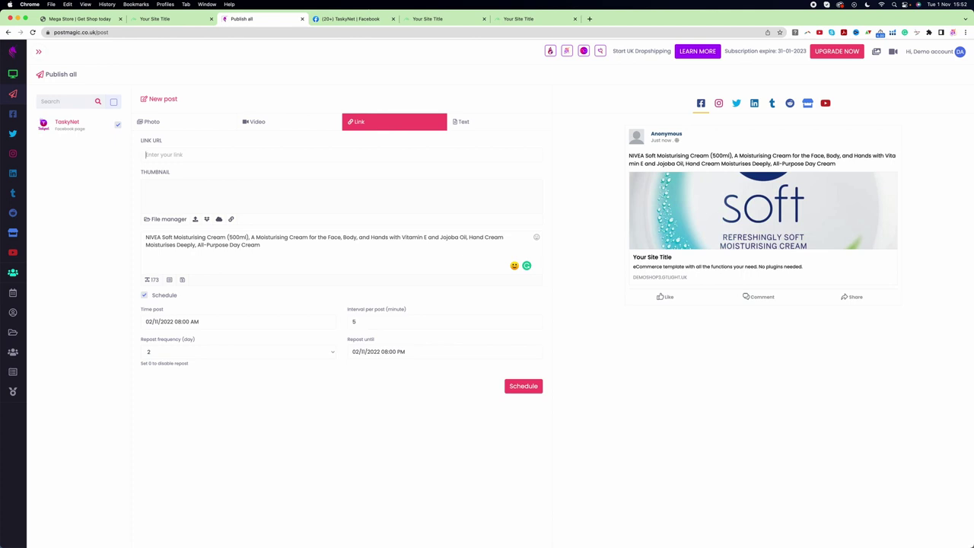
key("super+v")
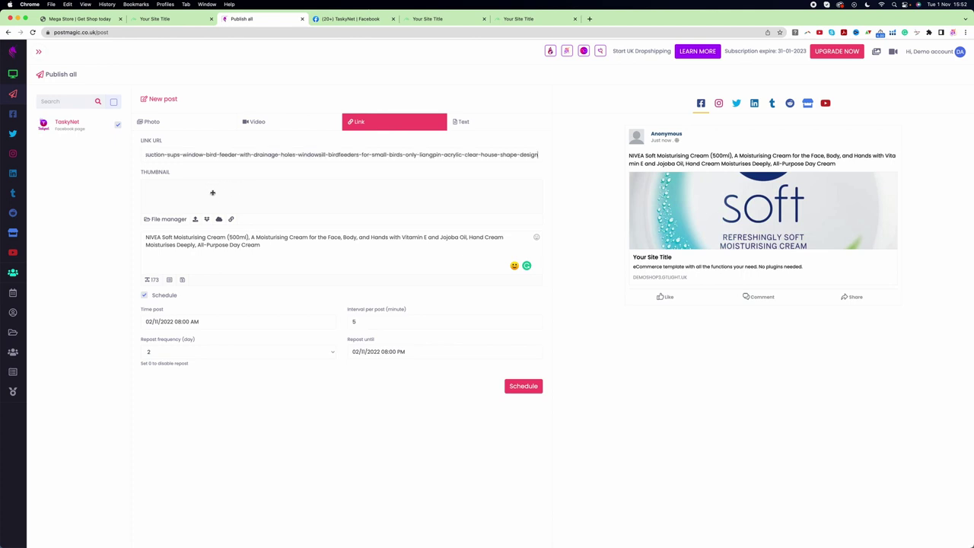
left_click(199, 190)
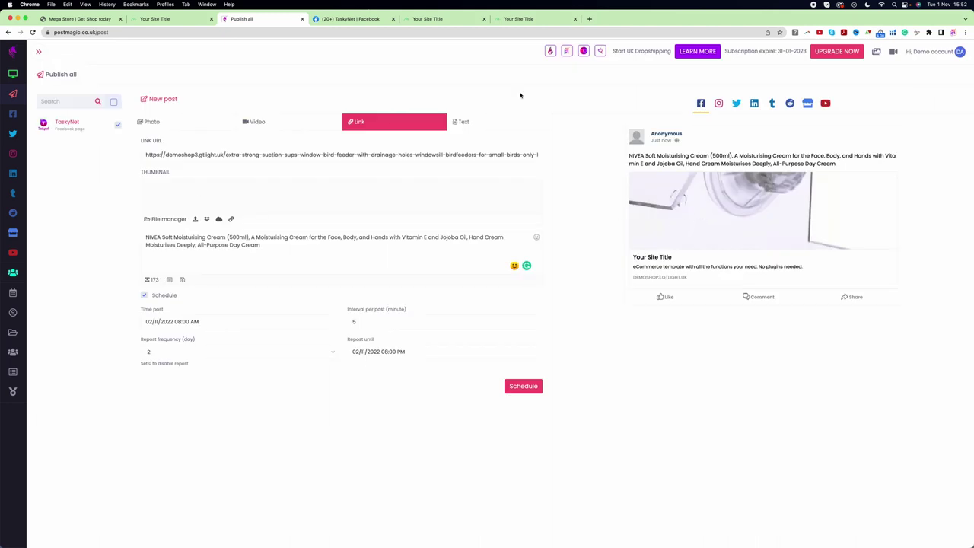
- Copy the full bird feeder title from the product page and replace the Postmagic post's caption with it
left_click(519, 19)
left_click_drag(565, 181, 493, 133)
right_click(526, 139)
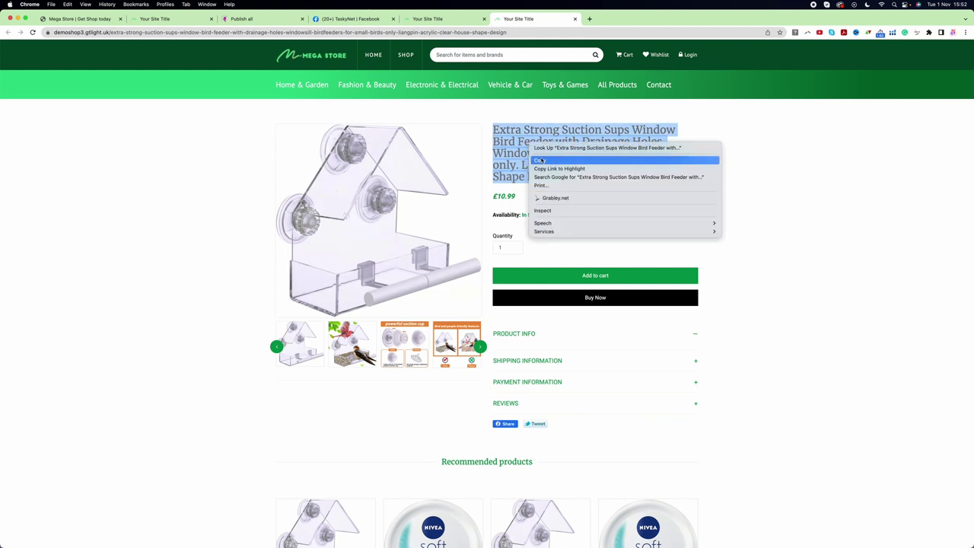
left_click(539, 159)
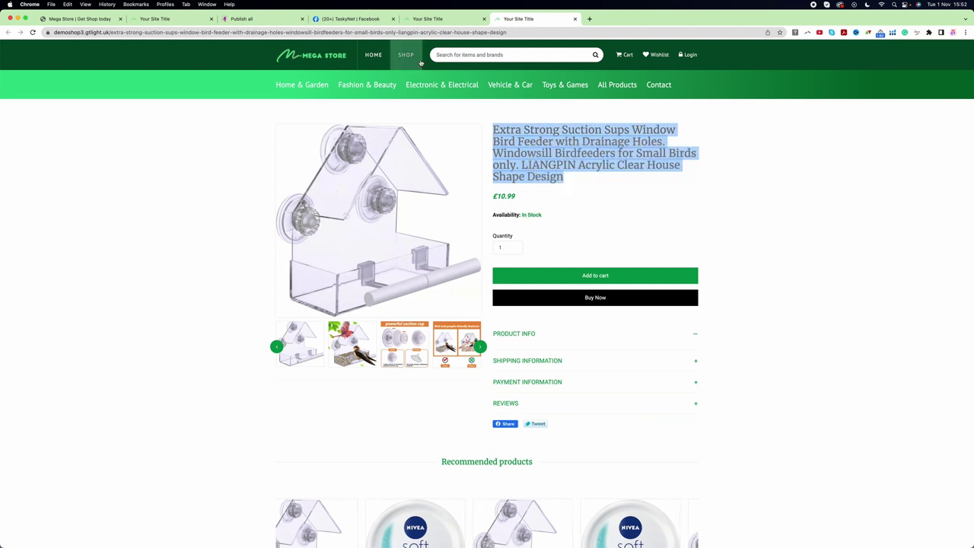
left_click(247, 20)
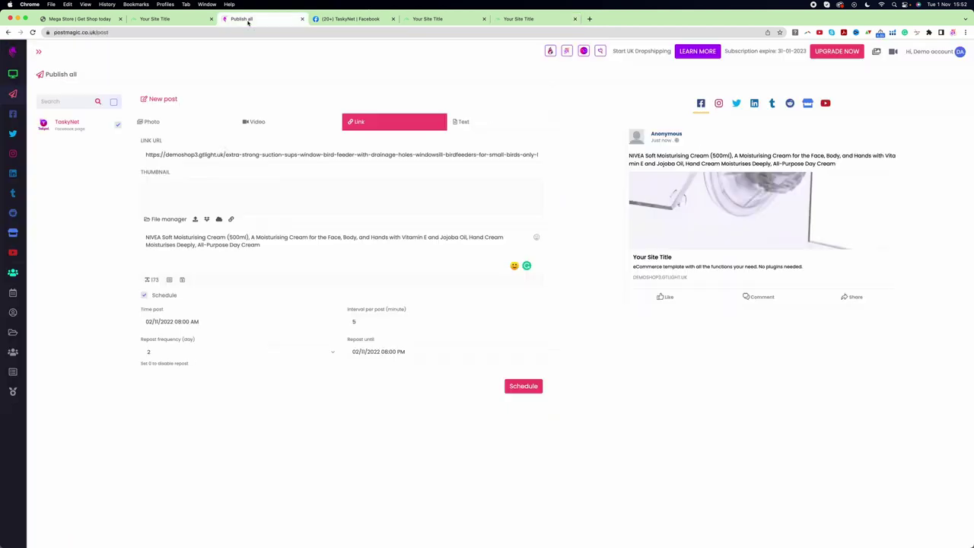
left_click(275, 254)
key("ctrl+a")
key("ctrl+v")
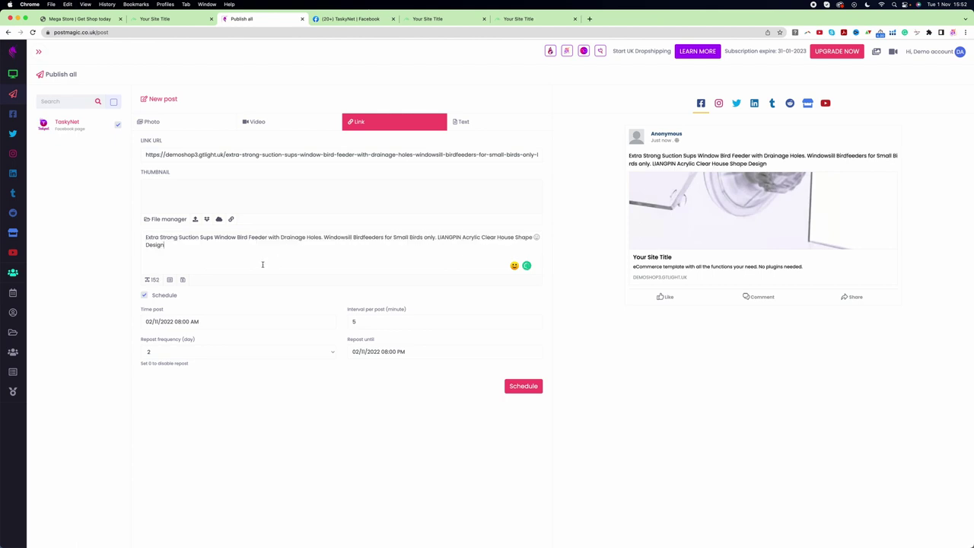
- Set the bird feeder post's scheduled time to 03/11/2022 08:00 AM
left_click(192, 322)
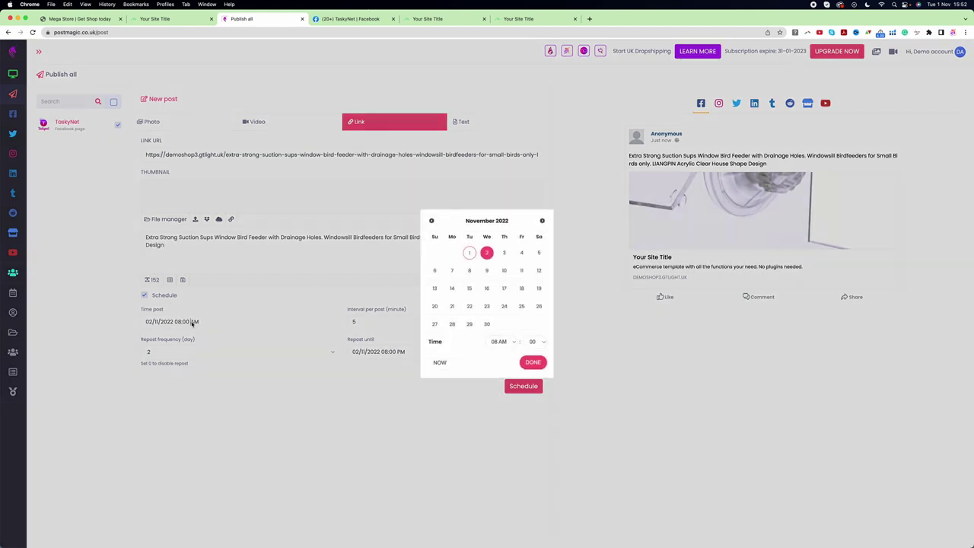
left_click(504, 254)
left_click(522, 362)
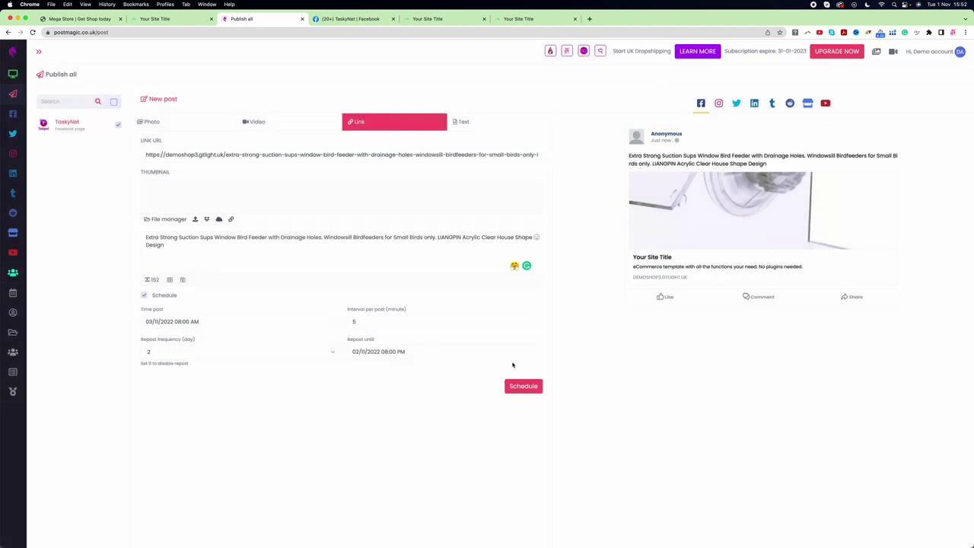
- Set the bird feeder post's repost end to 03/11/2022 08:00 PM and schedule the post
left_click(386, 353)
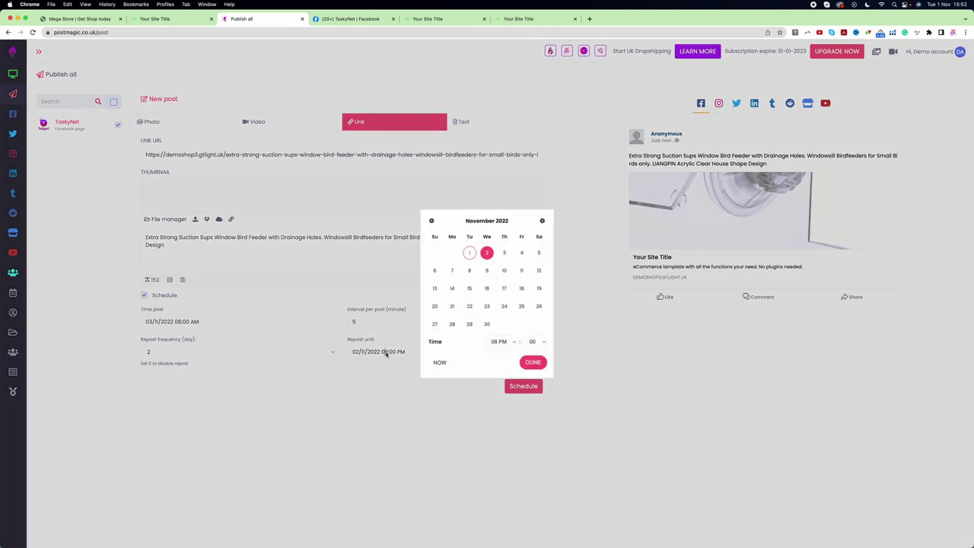
left_click(503, 253)
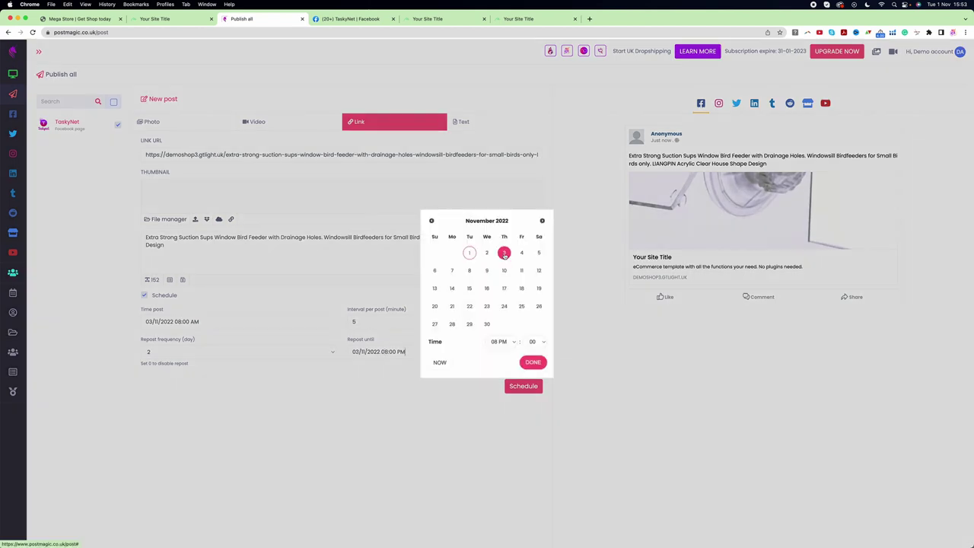
left_click(498, 341)
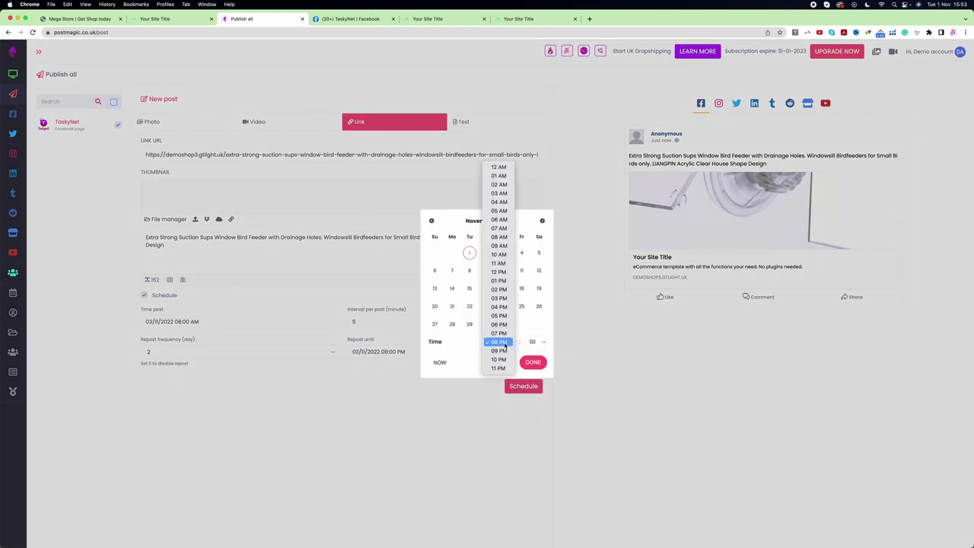
left_click(503, 343)
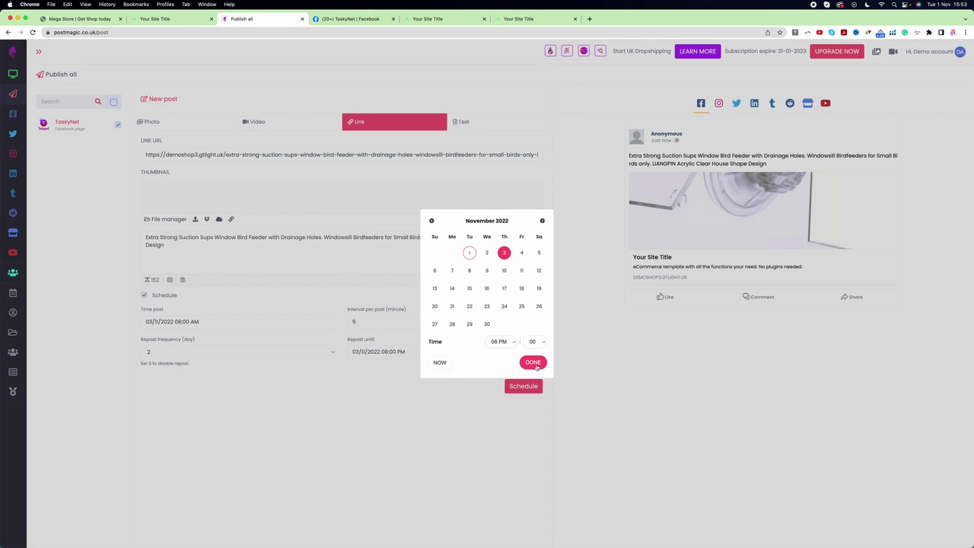
left_click(534, 363)
left_click(522, 387)
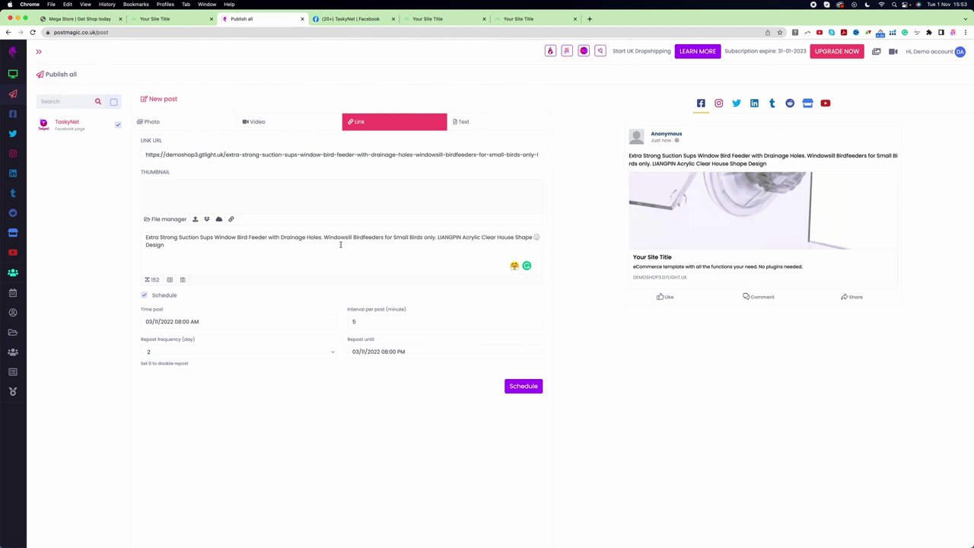
- Go to the schedules calendar and show the Facebook post queued for 2 November 2022
mouse_move(37, 296)
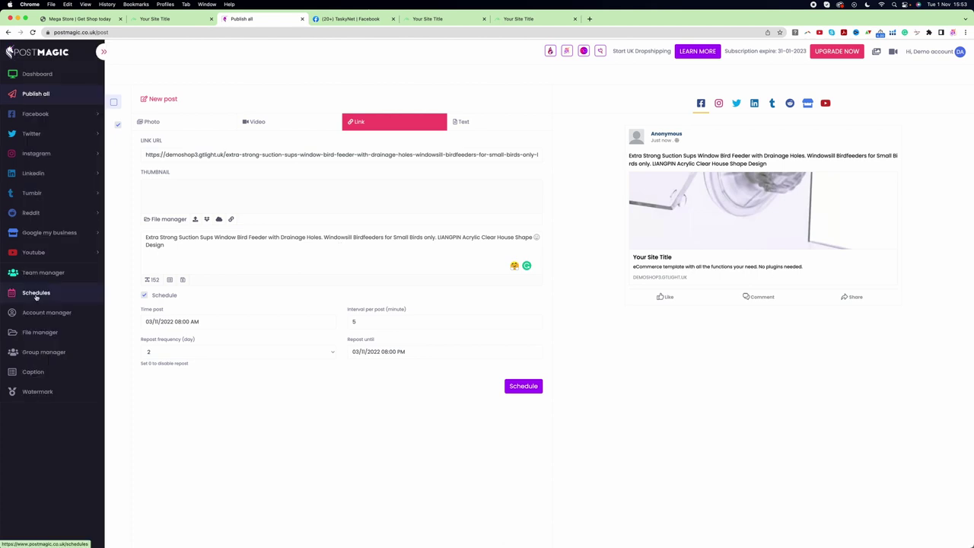
left_click(39, 297)
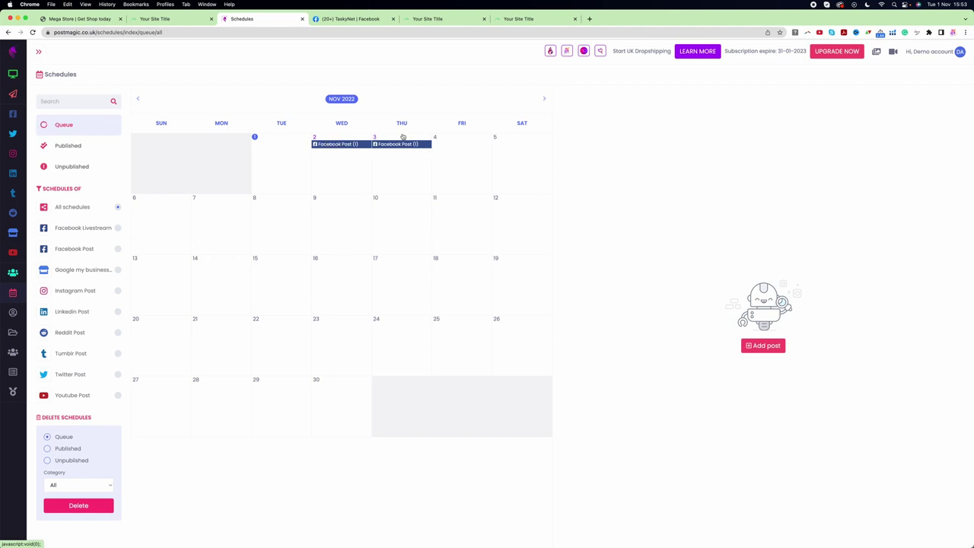
left_click(344, 147)
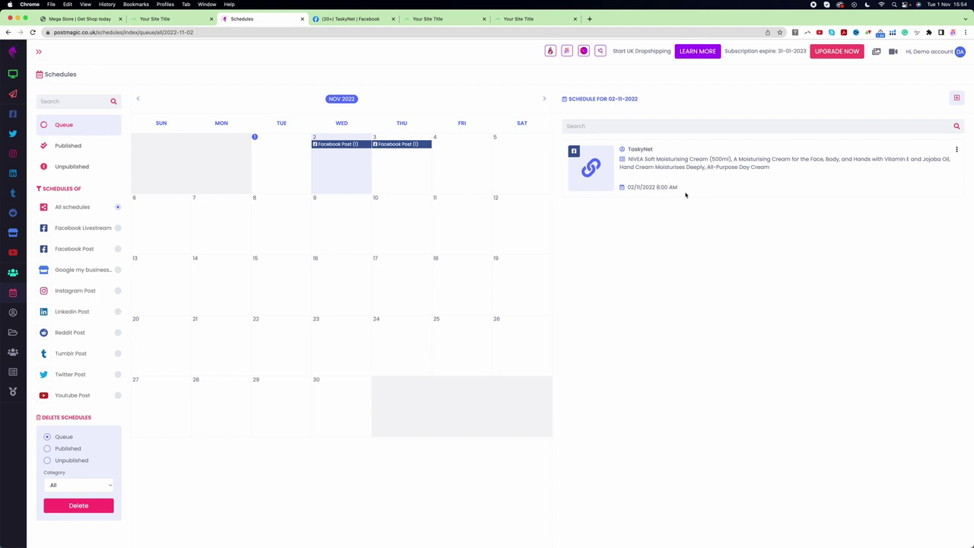
- Delete the NIVEA cream post from the 2 November schedule and confirm the deletion
left_click(957, 153)
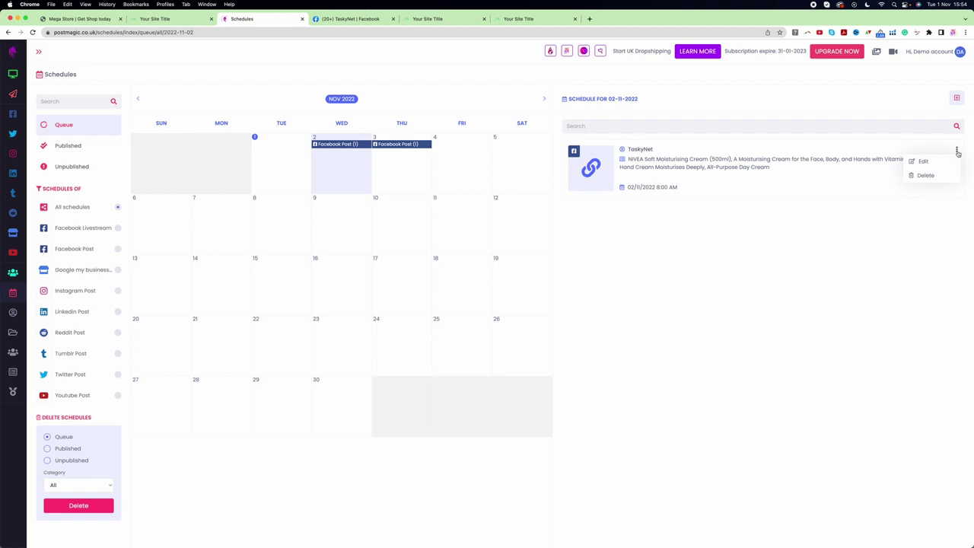
left_click(926, 177)
left_click(556, 76)
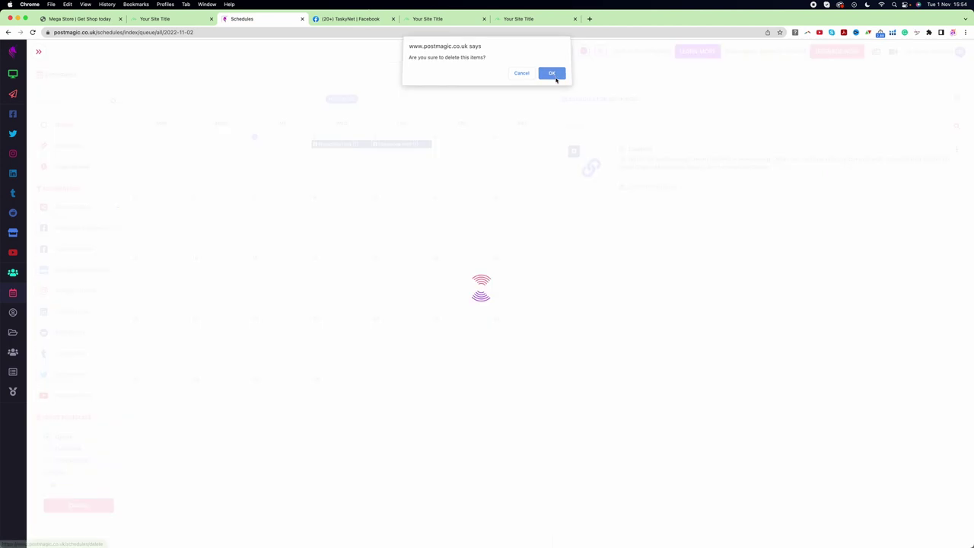
- Delete the bird feeder post queued for 3 November 2022, confirm it, and reload the schedules page
left_click(407, 147)
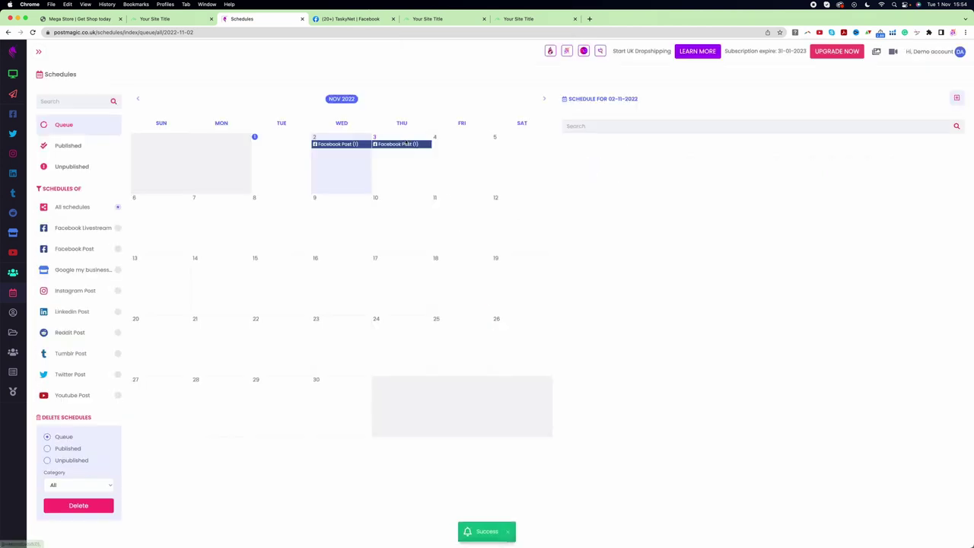
left_click(955, 150)
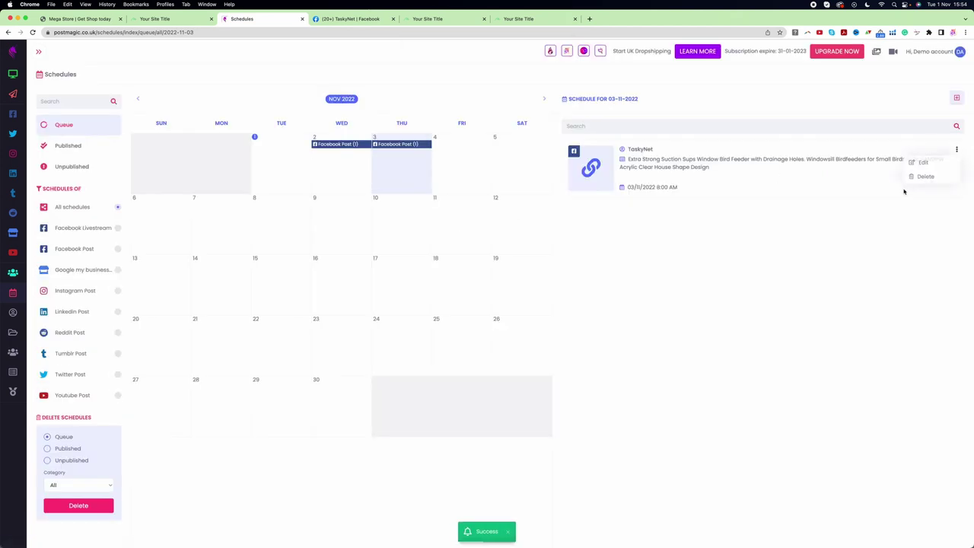
left_click(924, 177)
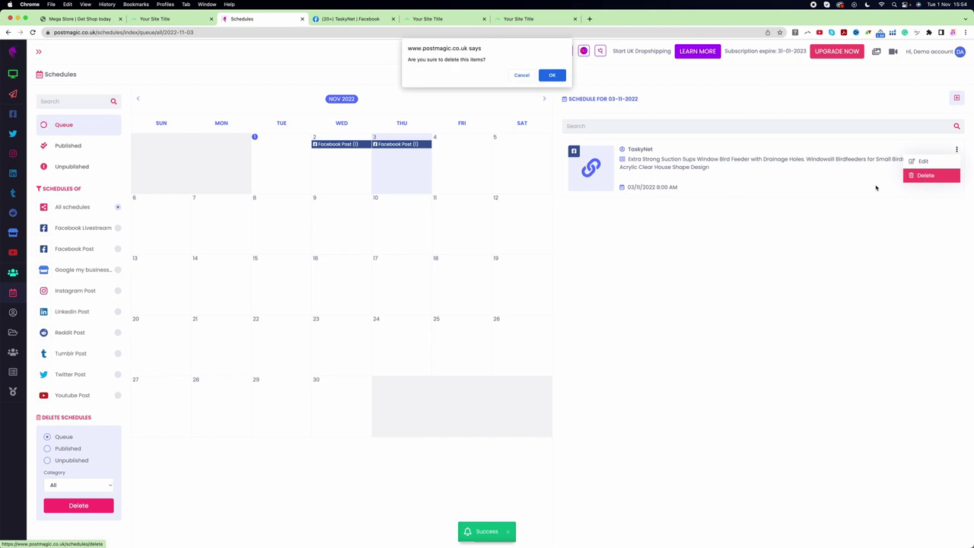
left_click(552, 75)
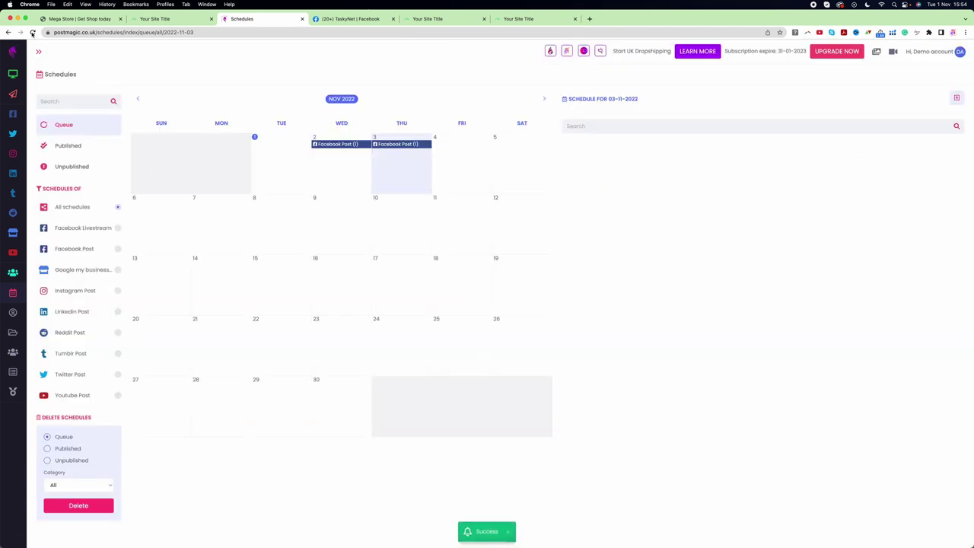
left_click(33, 33)
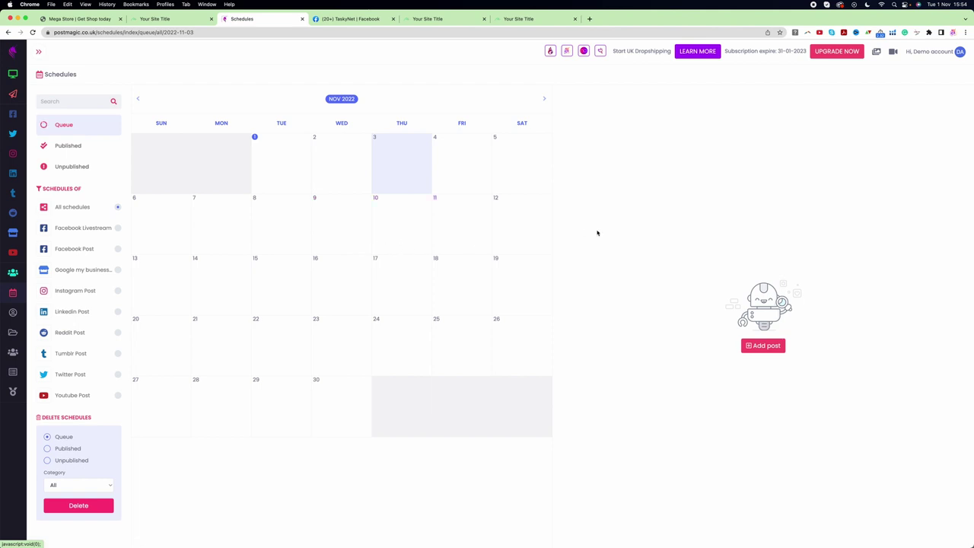
- Show Postmagic's tutorials page, then return to the Mega Store admin products list
mouse_move(26, 79)
left_click(892, 55)
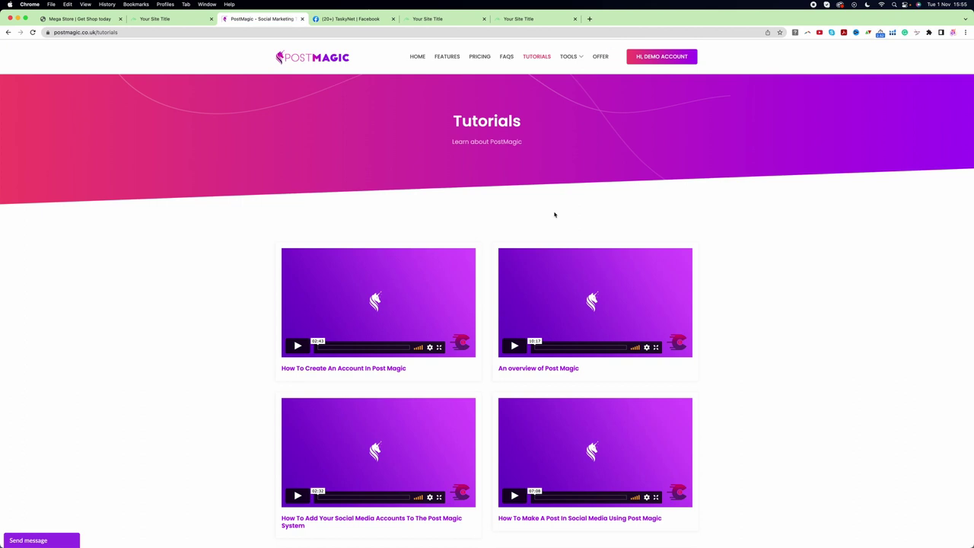
key("super+1")
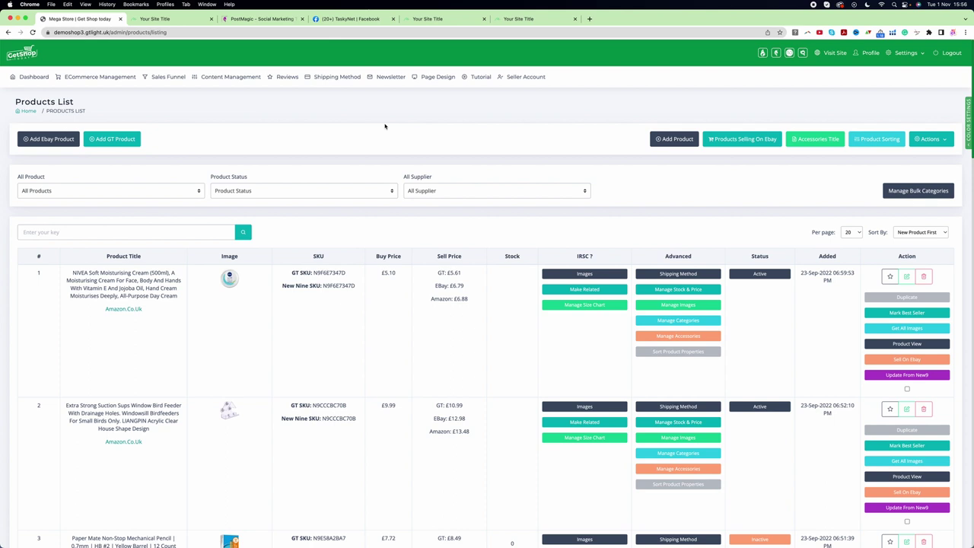